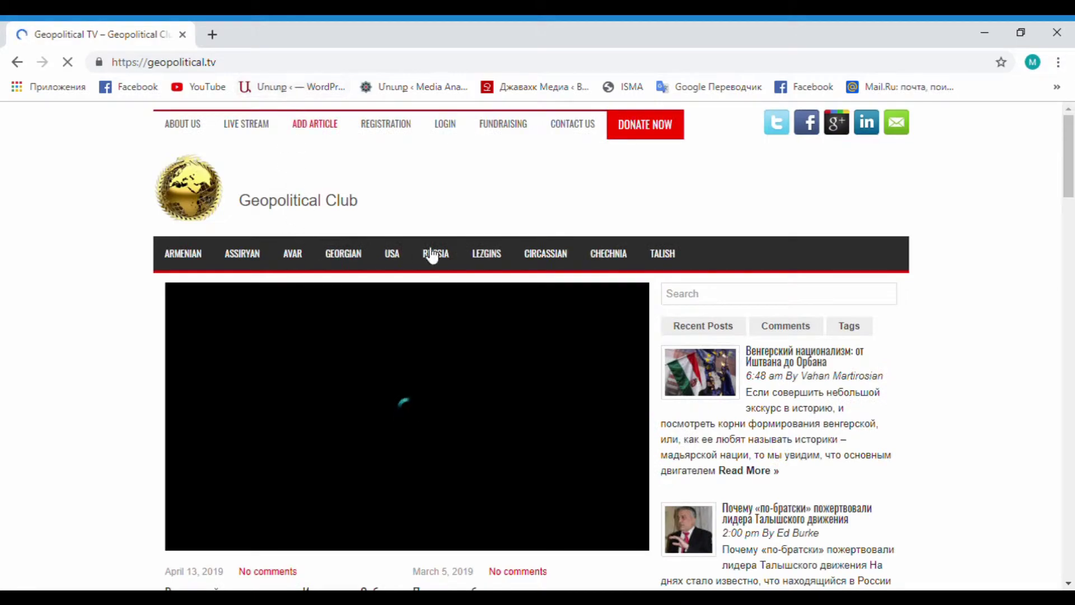
# Scroll to the homepage fundraising poster and open the Armenians Javakheti campaign via DONATION NOW
pyautogui.scroll(-15, 944, 255)
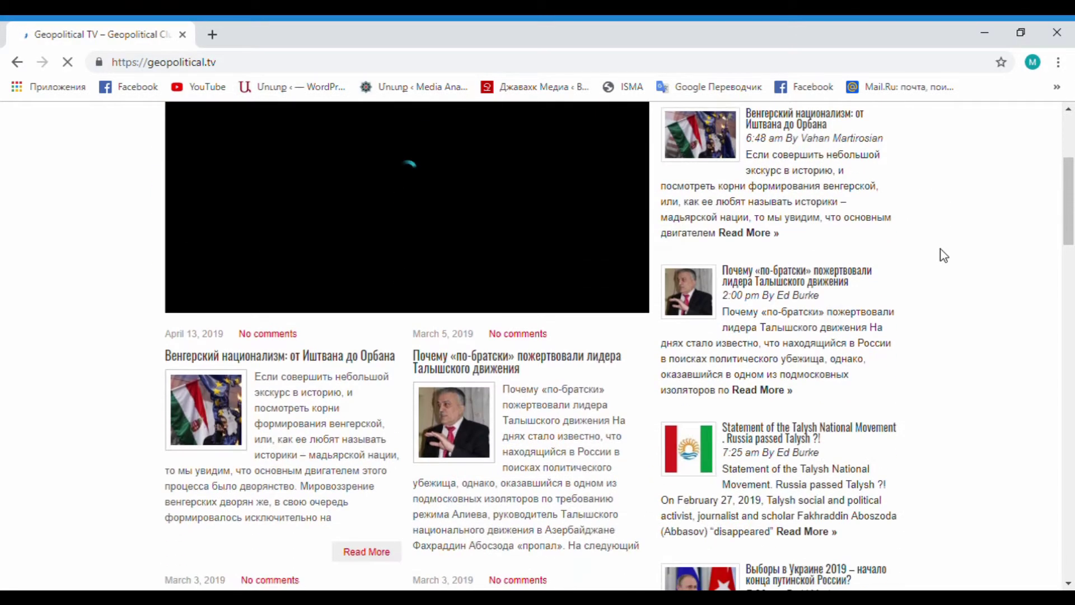
pyautogui.scroll(-1, 945, 255)
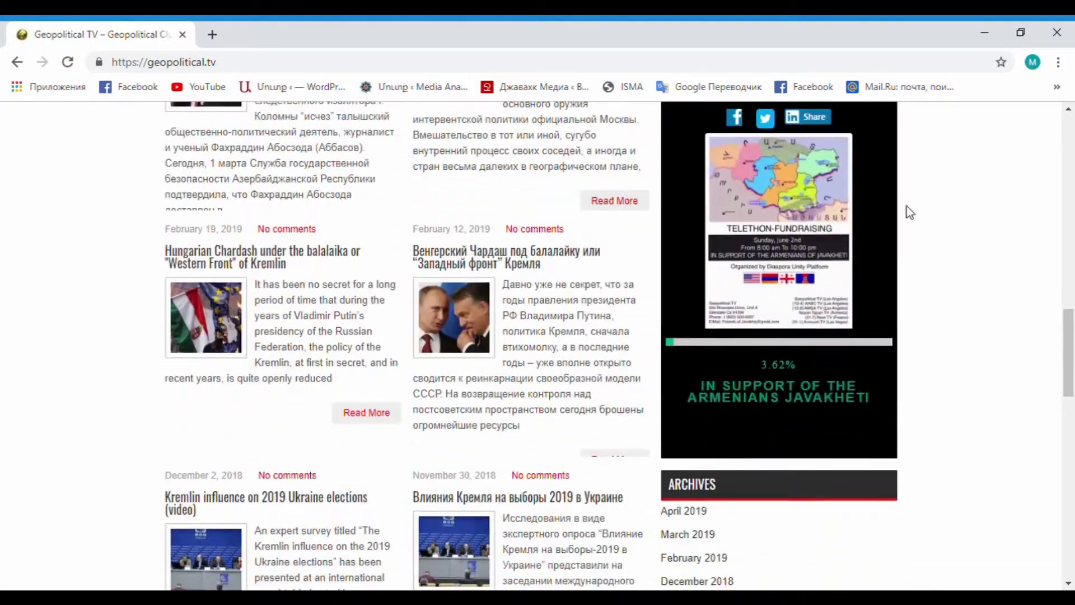
pyautogui.moveTo(840, 263)
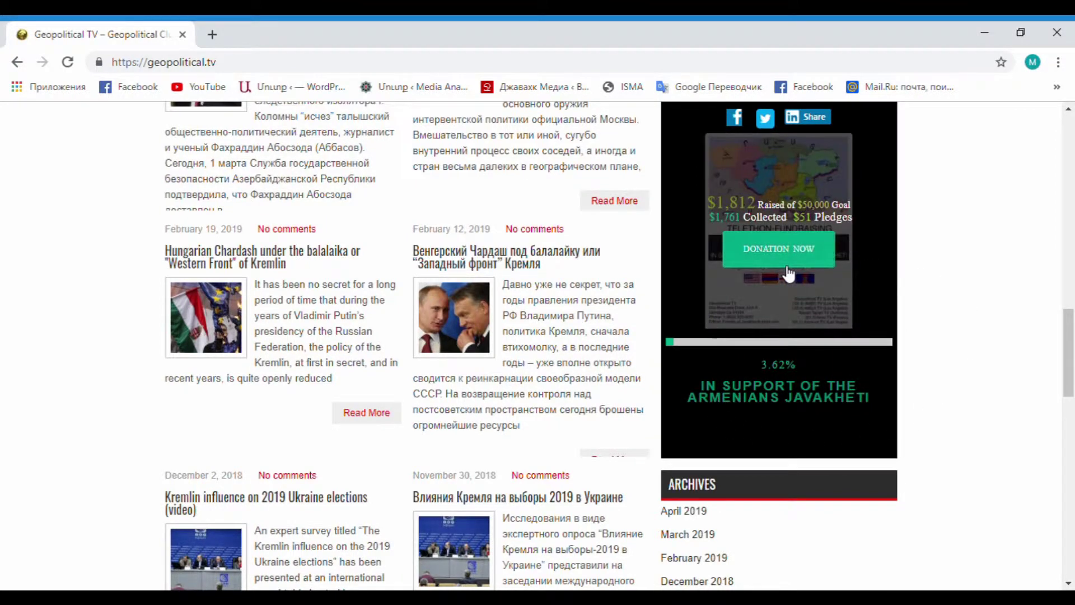
pyautogui.click(763, 257)
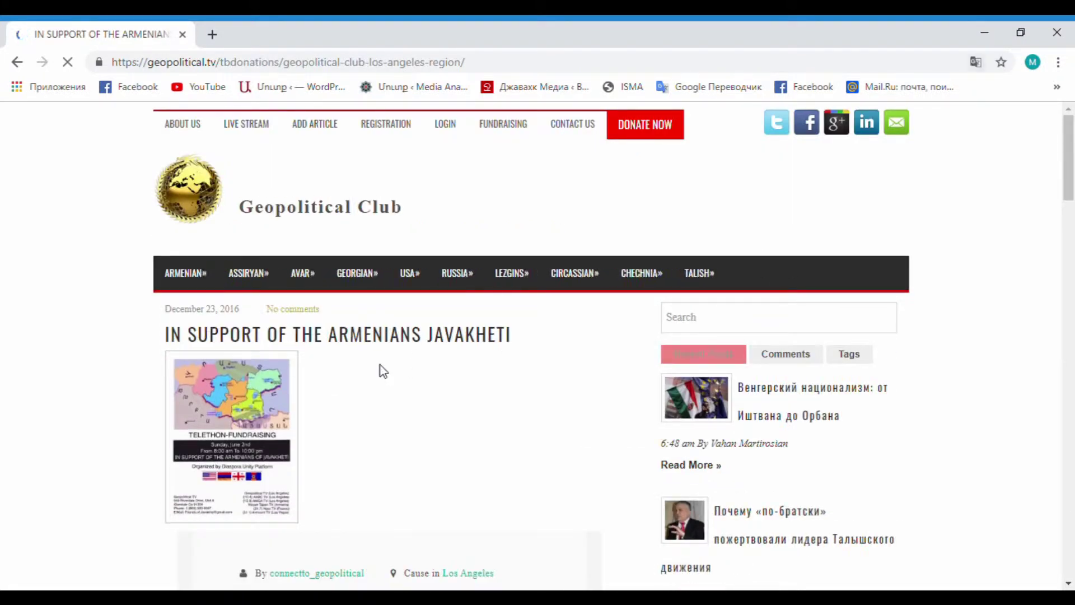
# Scroll to the campaign's fundraising box and start a donation with Donate Now
pyautogui.scroll(-1, 381, 367)
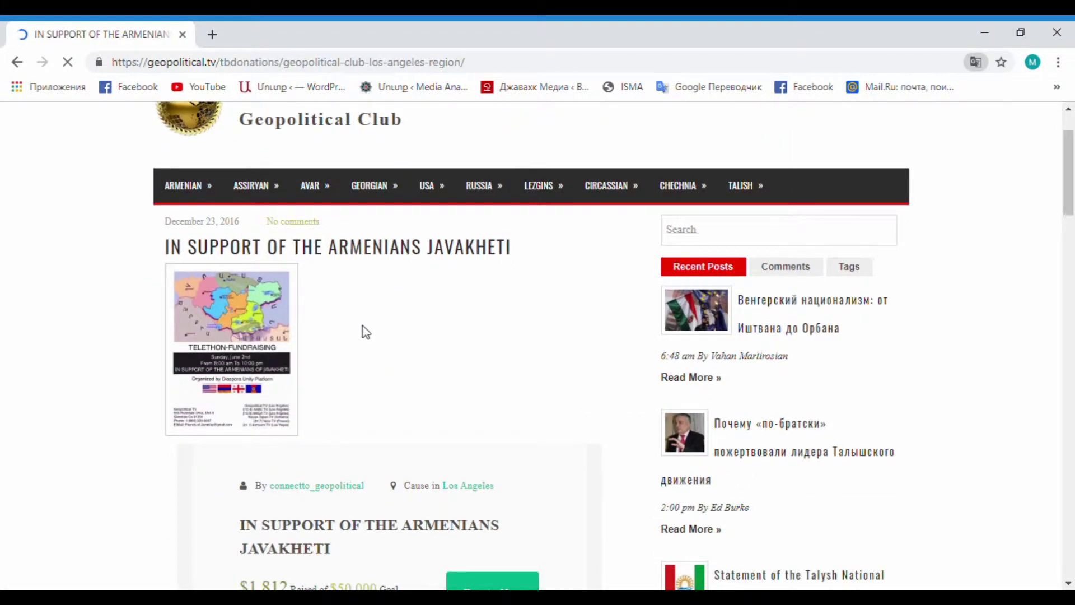
pyautogui.scroll(-2, 280, 473)
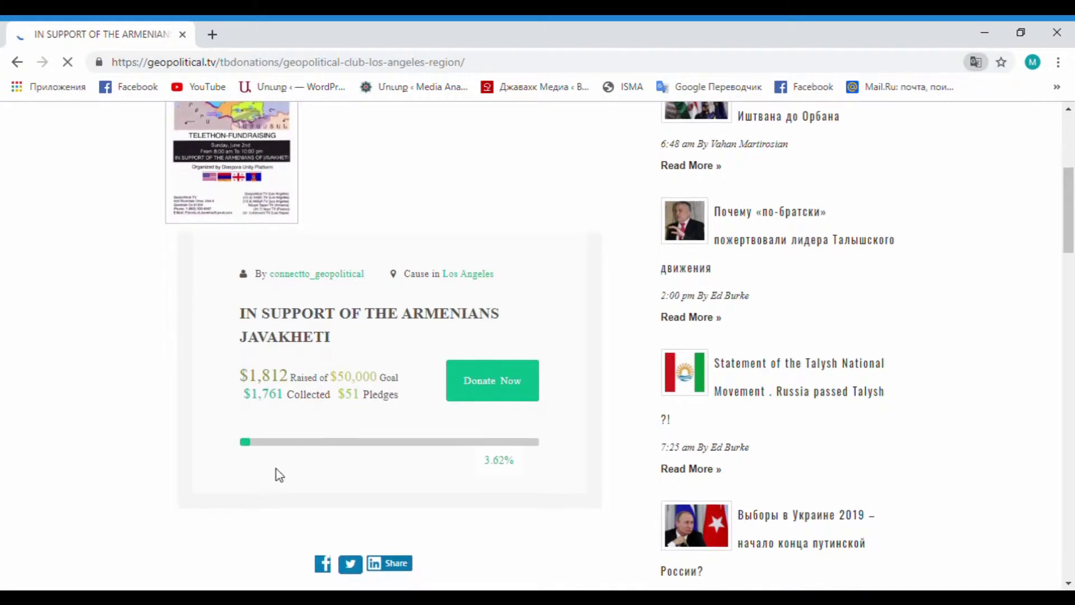
pyautogui.click(493, 387)
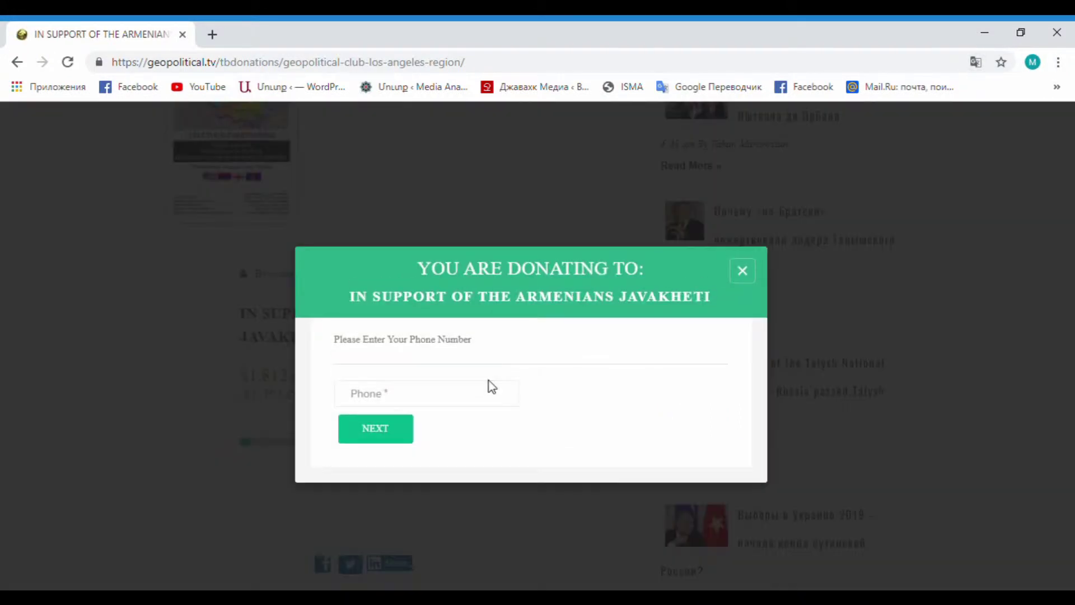
# Enter the donor's phone number in the donation dialog and continue to the full form
pyautogui.click(436, 399)
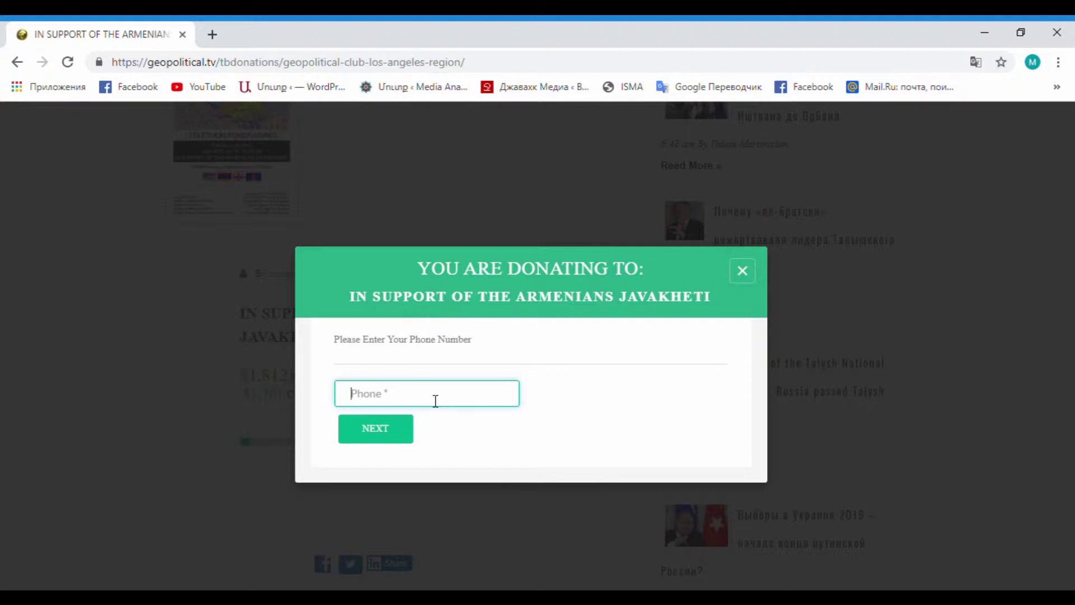
pyautogui.click(395, 428)
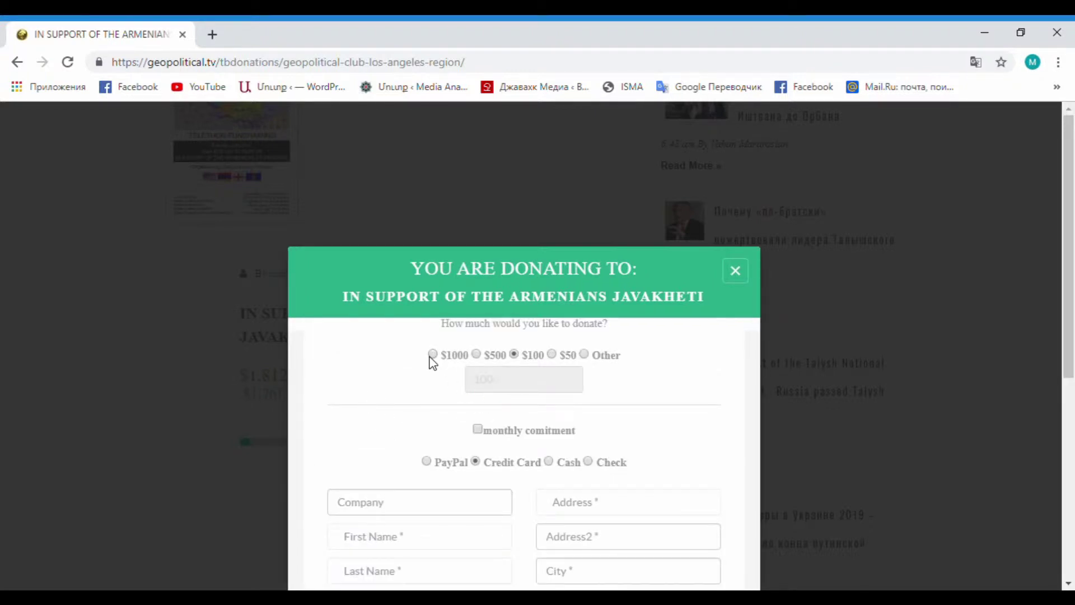
# Choose the Other amount option and enter a custom donation of 1.00
pyautogui.click(477, 354)
pyautogui.click(514, 354)
pyautogui.click(584, 354)
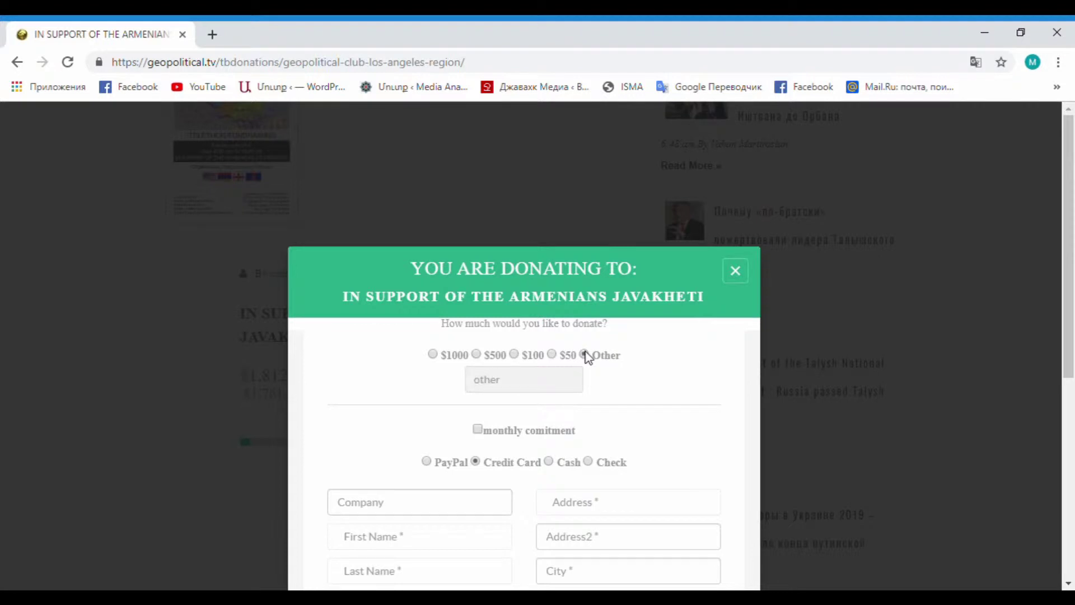
pyautogui.click(531, 394)
pyautogui.write('1')
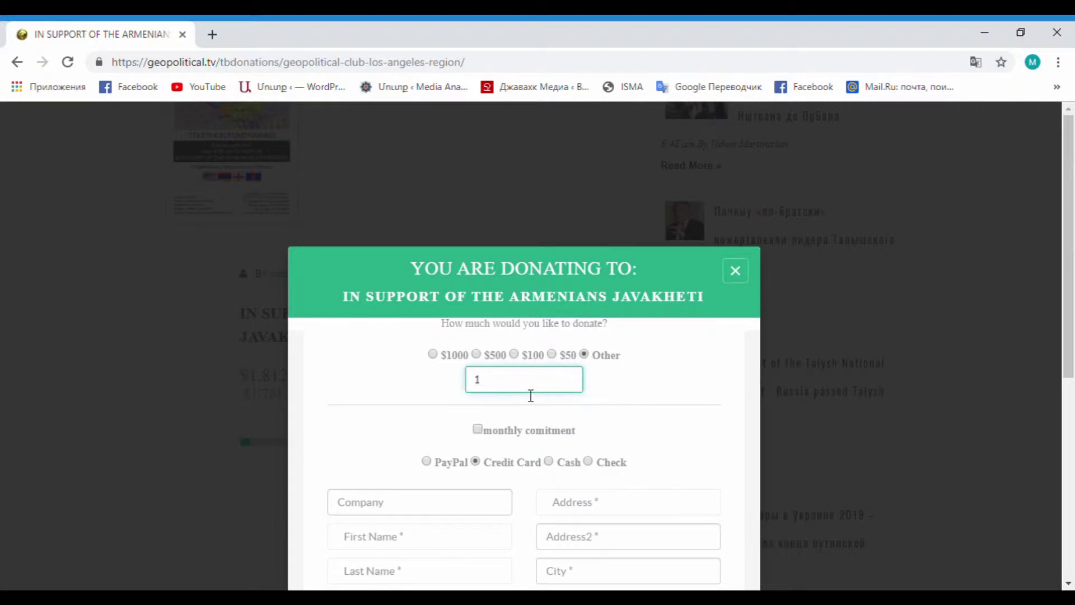
pyautogui.write('.00')
# Keep Credit Card as the payment method after trying PayPal, Cash and Check
pyautogui.scroll(-2, 590, 387)
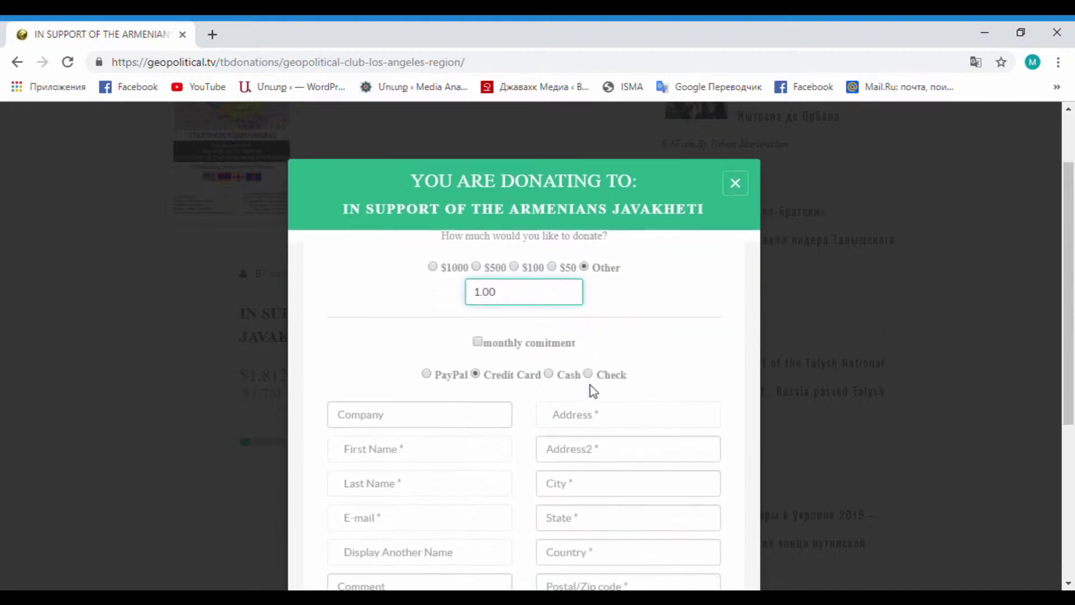
pyautogui.click(429, 375)
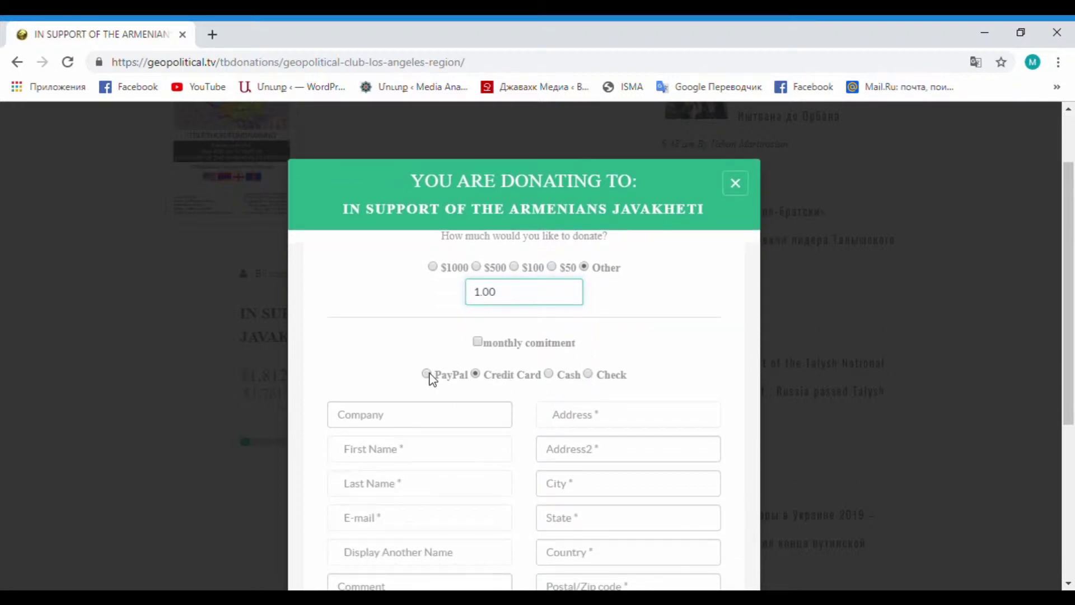
pyautogui.click(477, 374)
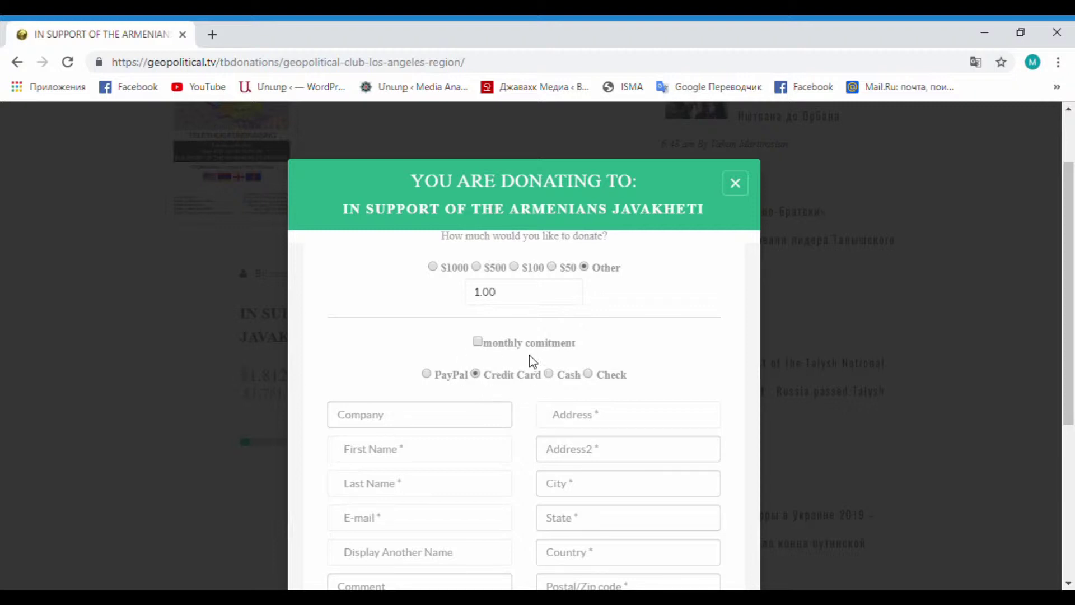
pyautogui.click(549, 374)
pyautogui.click(588, 373)
pyautogui.click(475, 374)
# Fill in the donor's first name, last name and e-mail address
pyautogui.scroll(-3, 409, 358)
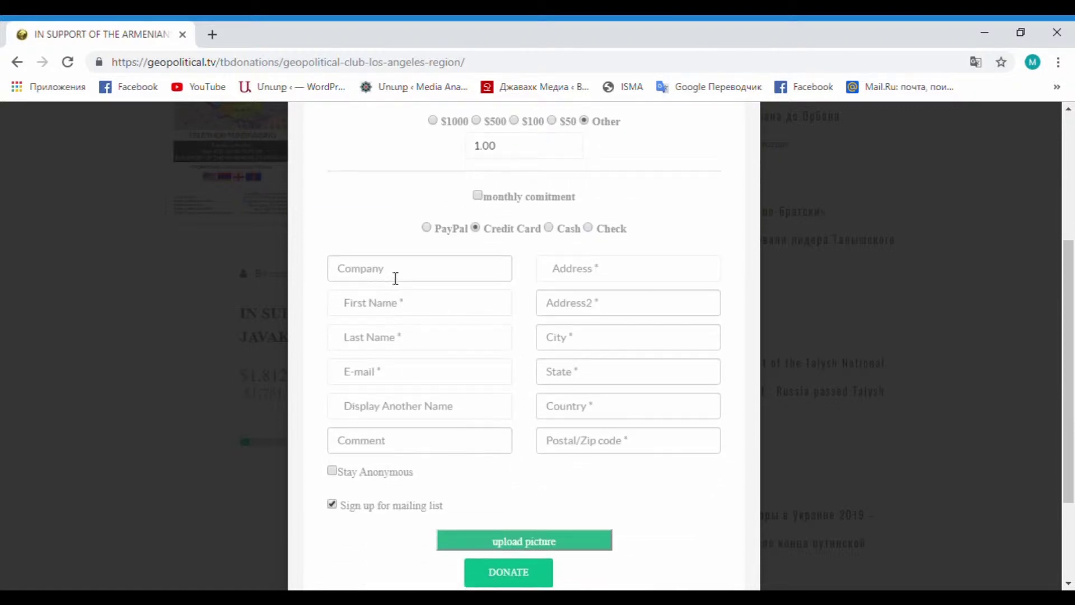
pyautogui.click(375, 272)
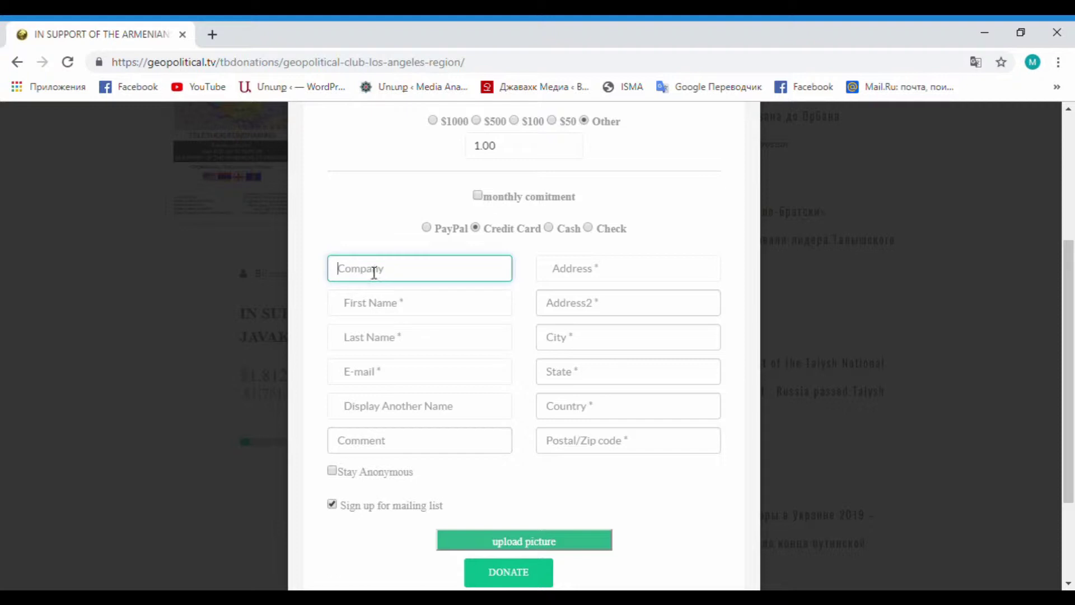
pyautogui.click(390, 313)
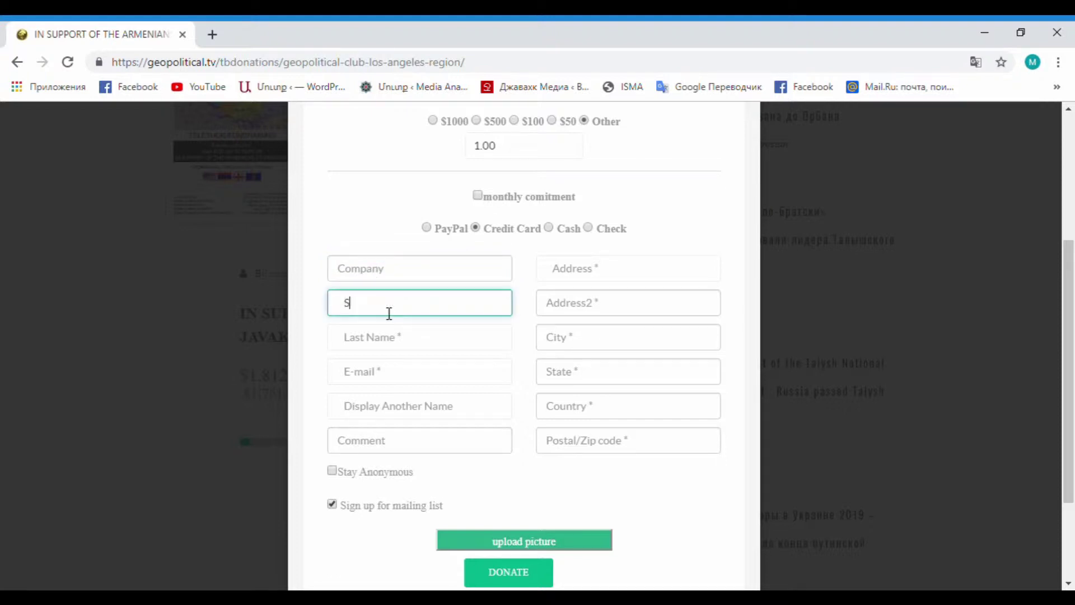
pyautogui.click(382, 352)
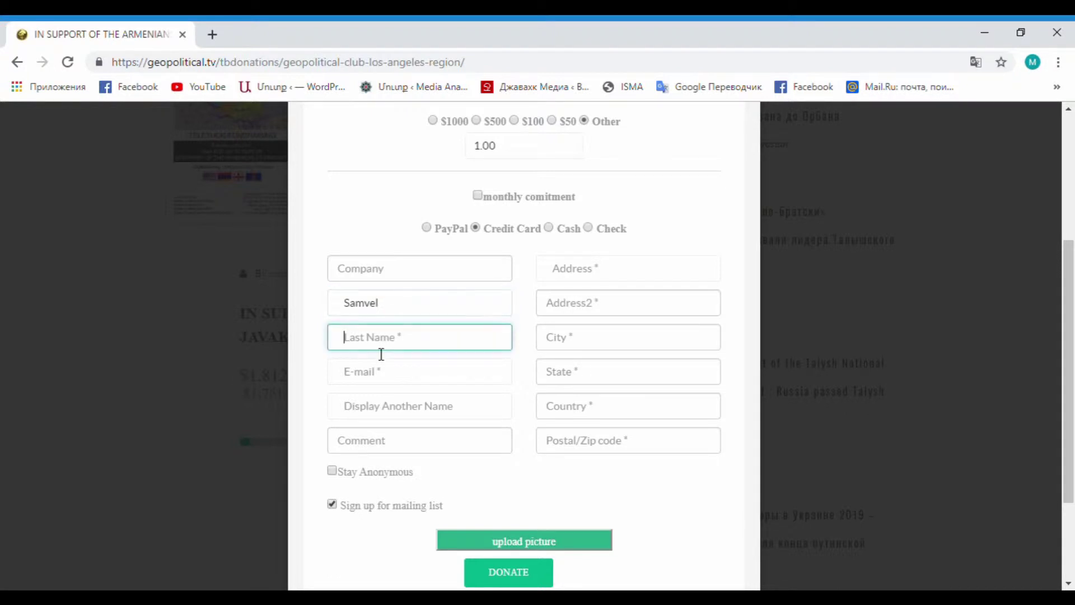
pyautogui.click(380, 369)
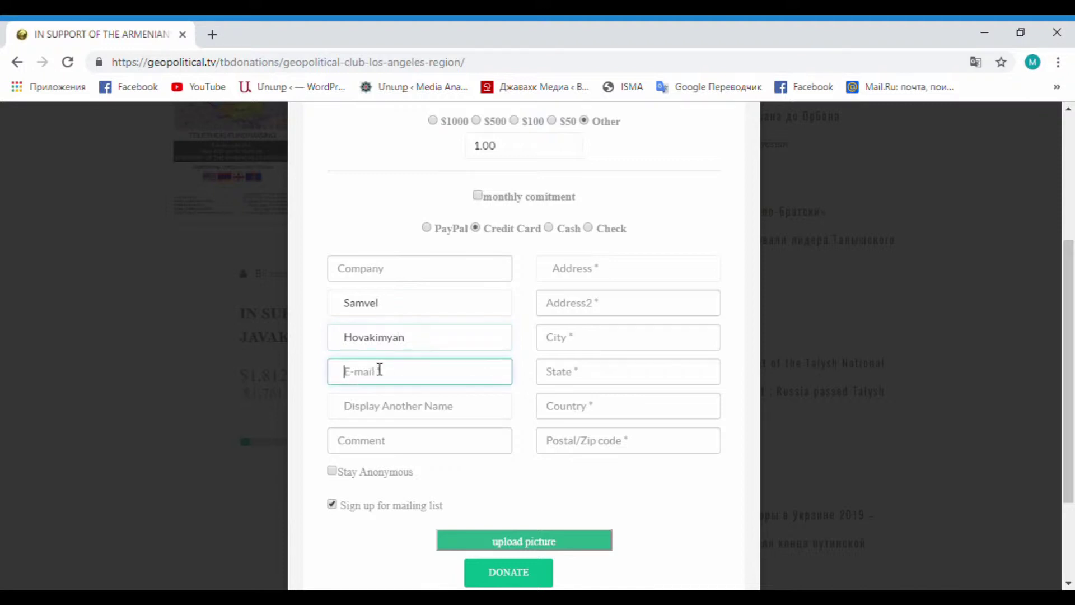
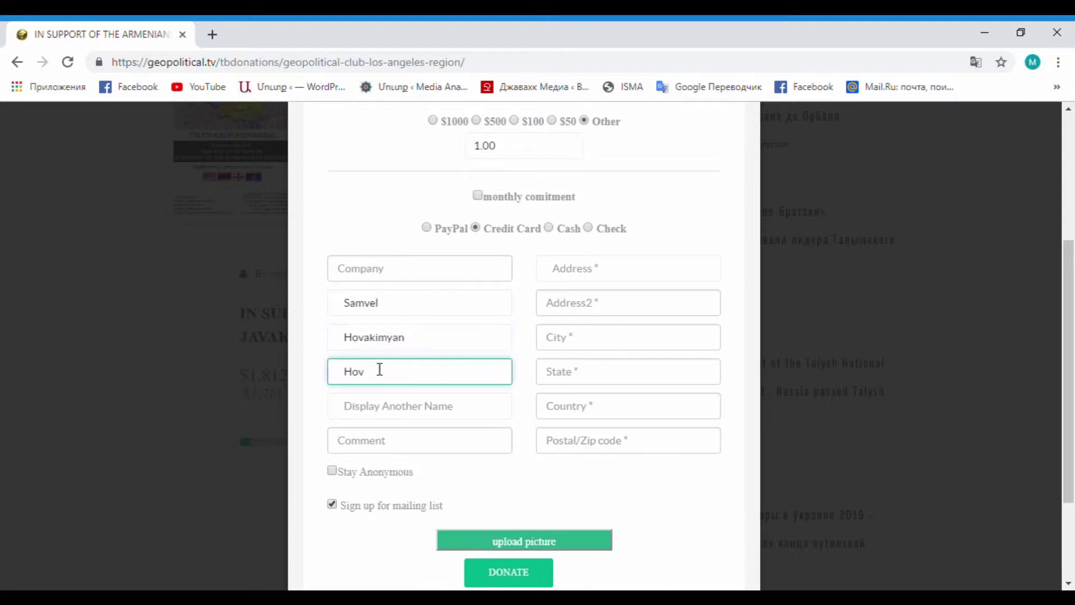
# Enter the donor's street address, house number and city, correcting the city entry
pyautogui.click(615, 270)
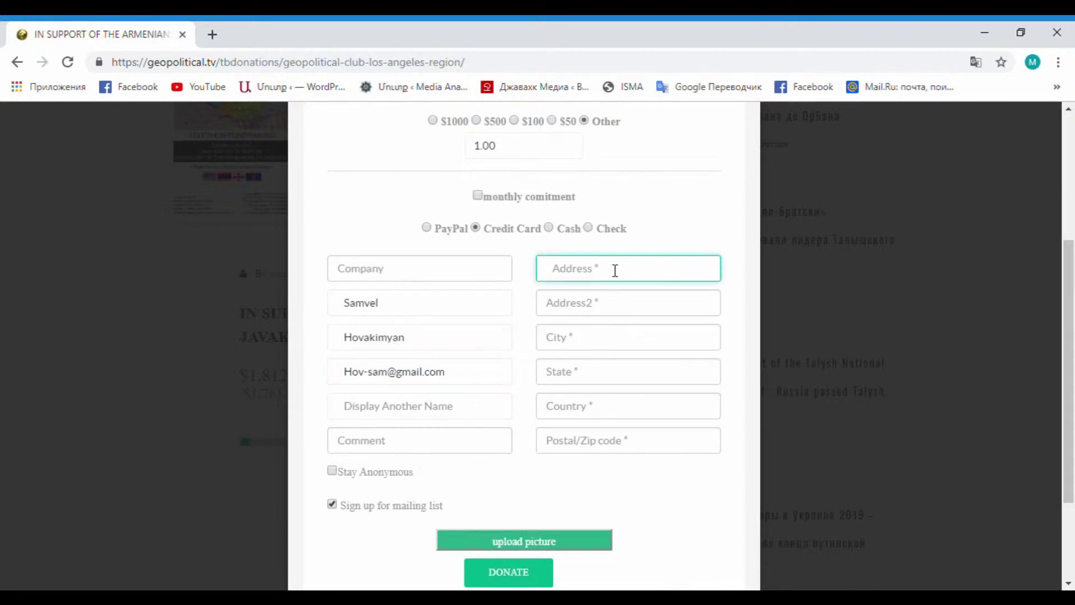
pyautogui.click(582, 315)
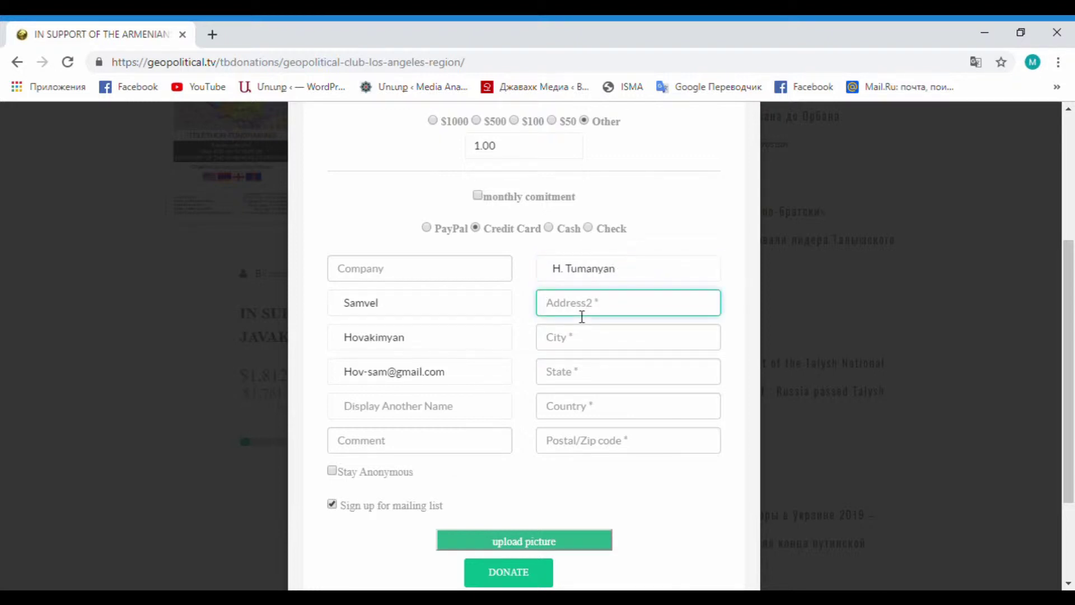
pyautogui.click(594, 352)
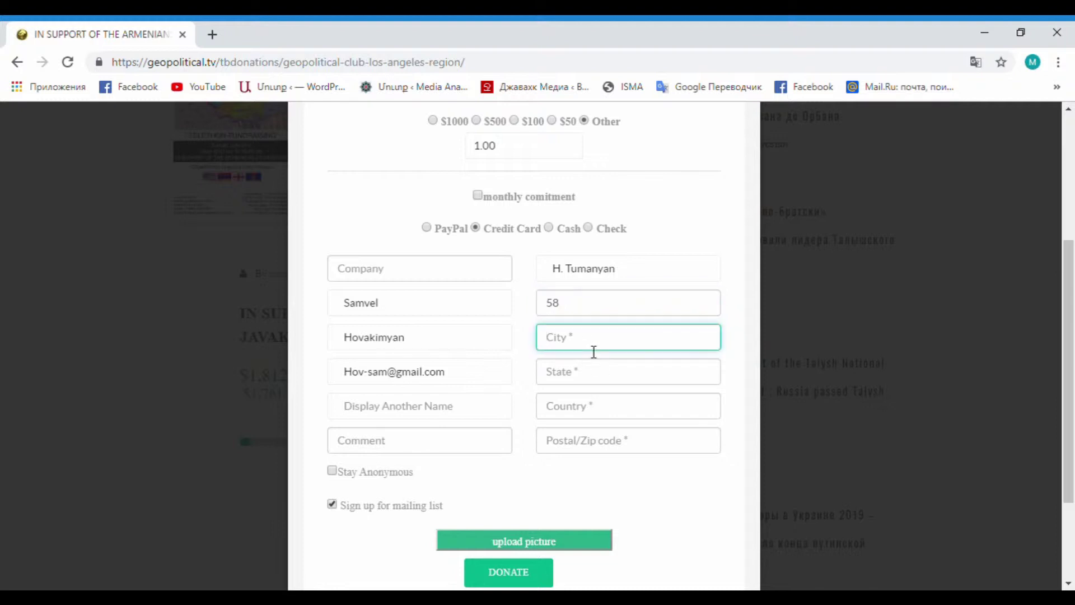
pyautogui.write('Akhalt')
pyautogui.write('sikhe')
pyautogui.press('BackSpace')
pyautogui.press('BackSpace')
pyautogui.press('BackSpace')
pyautogui.press('BackSpace')
pyautogui.press('BackSpace')
pyautogui.press('BackSpace')
pyautogui.press('BackSpace')
pyautogui.press('BackSpace')
pyautogui.write('Yereva')
pyautogui.write('n')
pyautogui.write('-')
pyautogui.write('Akhalts')
pyautogui.write('ikh')
pyautogui.write('e')
pyautogui.press('BackSpace')
pyautogui.press('BackSpace')
pyautogui.press('BackSpace')
pyautogui.press('BackSpace')
pyautogui.press('BackSpace')
pyautogui.press('BackSpace')
pyautogui.press('BackSpace')
pyautogui.press('BackSpace')
pyautogui.press('BackSpace')
pyautogui.press('BackSpace')
pyautogui.press('BackSpace')
pyautogui.press('BackSpace')
pyautogui.press('BackSpace')
pyautogui.press('BackSpace')
pyautogui.press('BackSpace')
pyautogui.press('BackSpace')
pyautogui.press('BackSpace')
pyautogui.press('BackSpace')
pyautogui.press('BackSpace')
pyautogui.write('Akhaltskha')
# Enter the donor's state and country/region in the address fields
pyautogui.click(586, 381)
pyautogui.write('G')
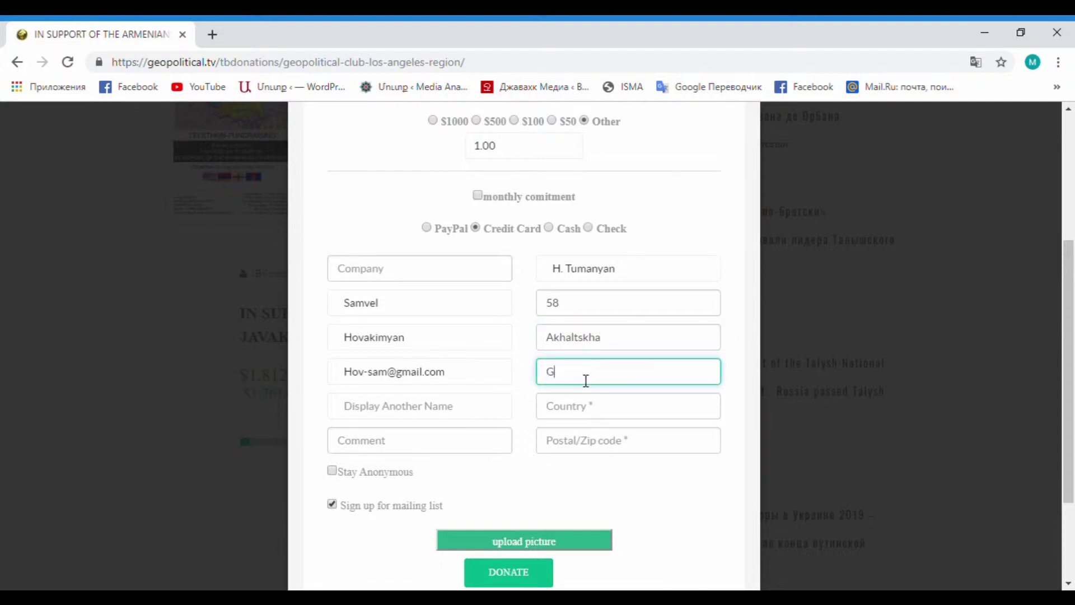
pyautogui.write('eorgia')
pyautogui.click(711, 417)
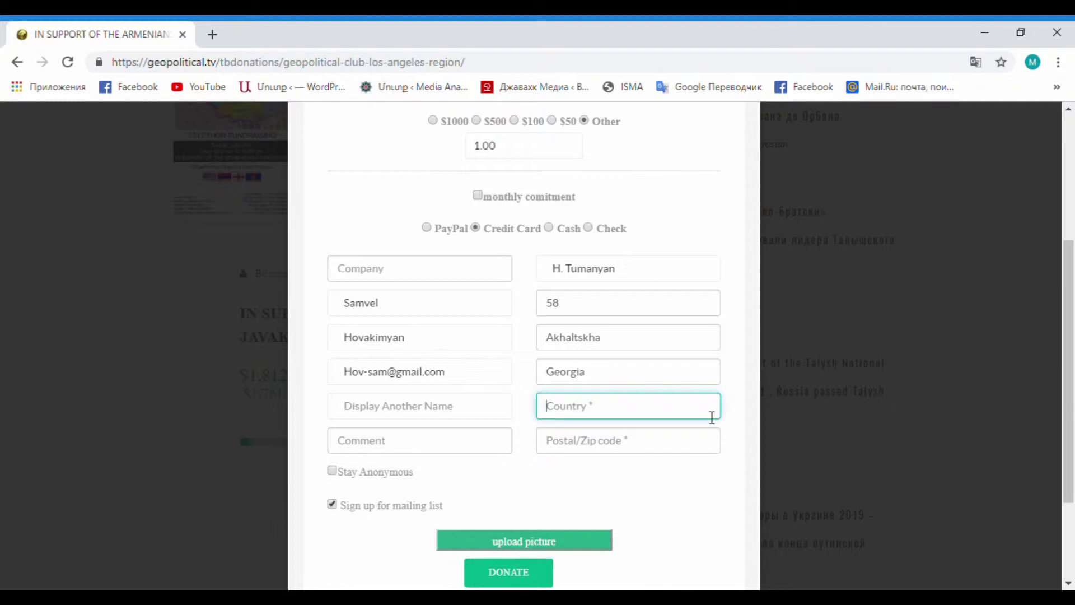
pyautogui.write('Samtskhe-Javaketi')
# Enter the donor's postal code, retyping it after a mistaken first attempt
pyautogui.click(653, 443)
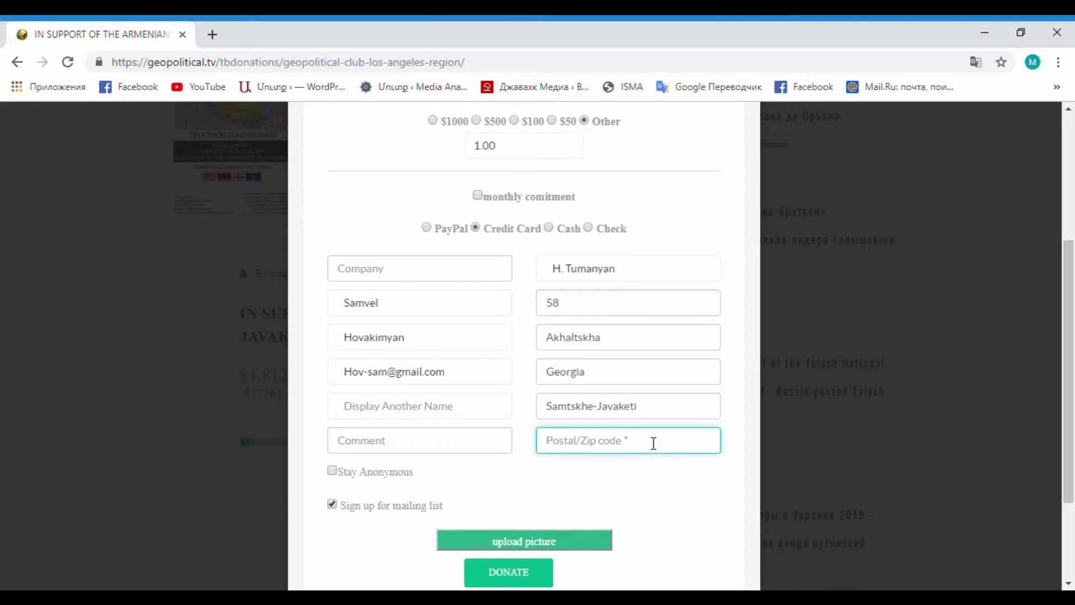
pyautogui.write('080041')
pyautogui.press('BackSpace')
pyautogui.press('BackSpace')
pyautogui.press('BackSpace')
pyautogui.press('BackSpace')
pyautogui.press('BackSpace')
pyautogui.press('BackSpace')
pyautogui.write('index')
pyautogui.press('BackSpace')
pyautogui.press('BackSpace')
pyautogui.press('BackSpace')
pyautogui.press('BackSpace')
pyautogui.write('0800')
pyautogui.scroll(-1, 670, 519)
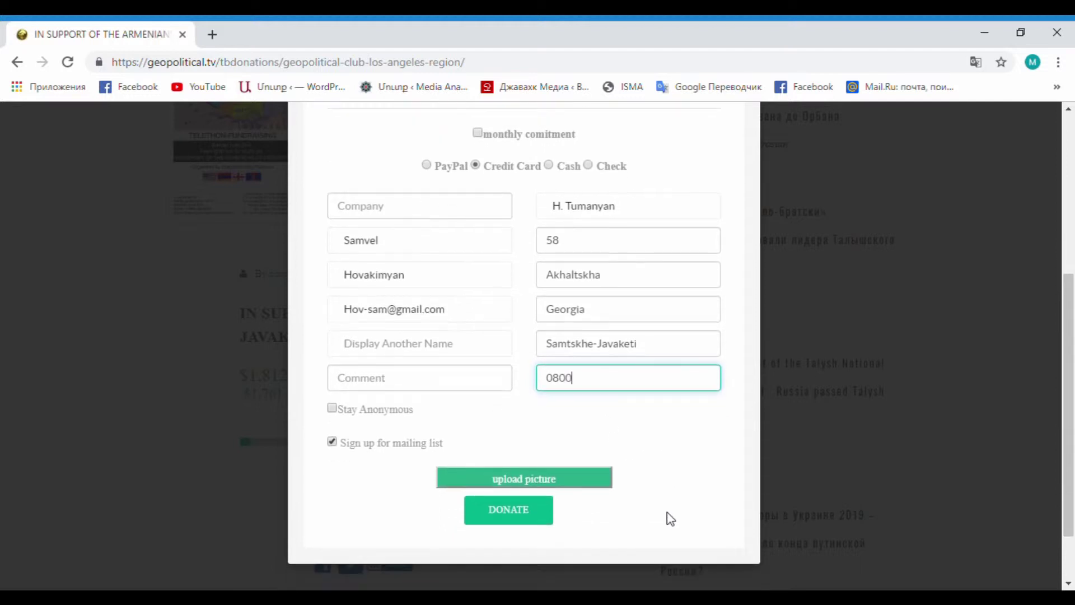
# Submit the donation and enter the card number on PayPal's card form, retyping it after mistakes
pyautogui.click(509, 519)
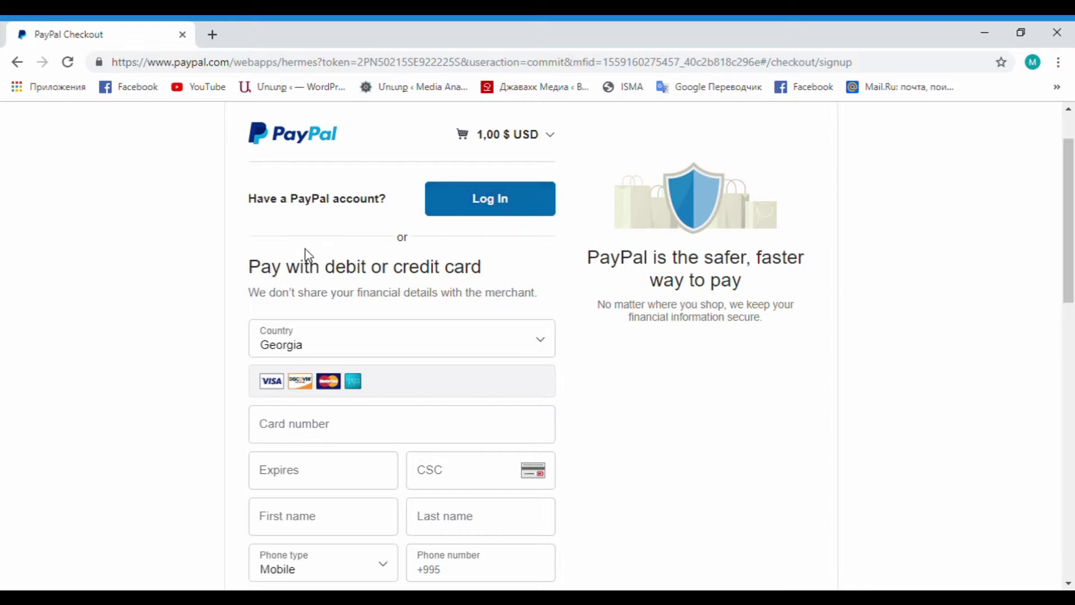
pyautogui.scroll(-2, 256, 307)
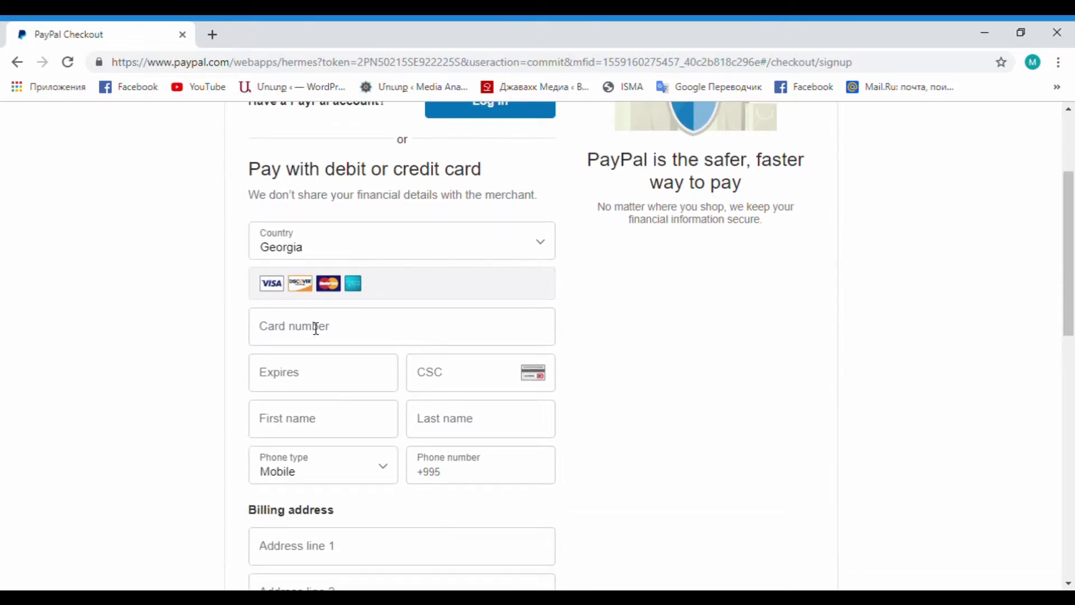
pyautogui.click(313, 327)
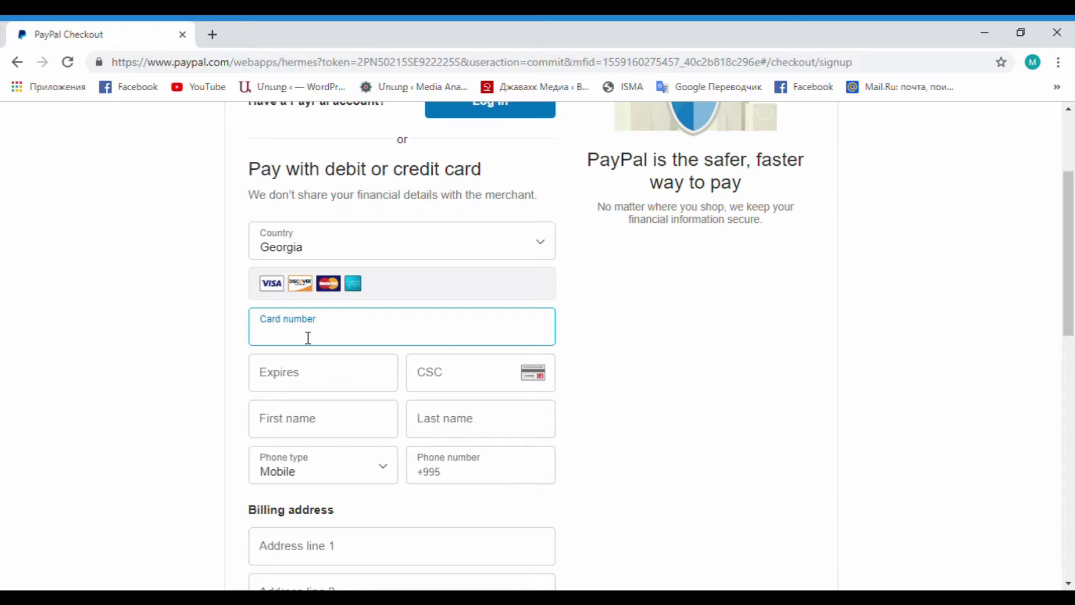
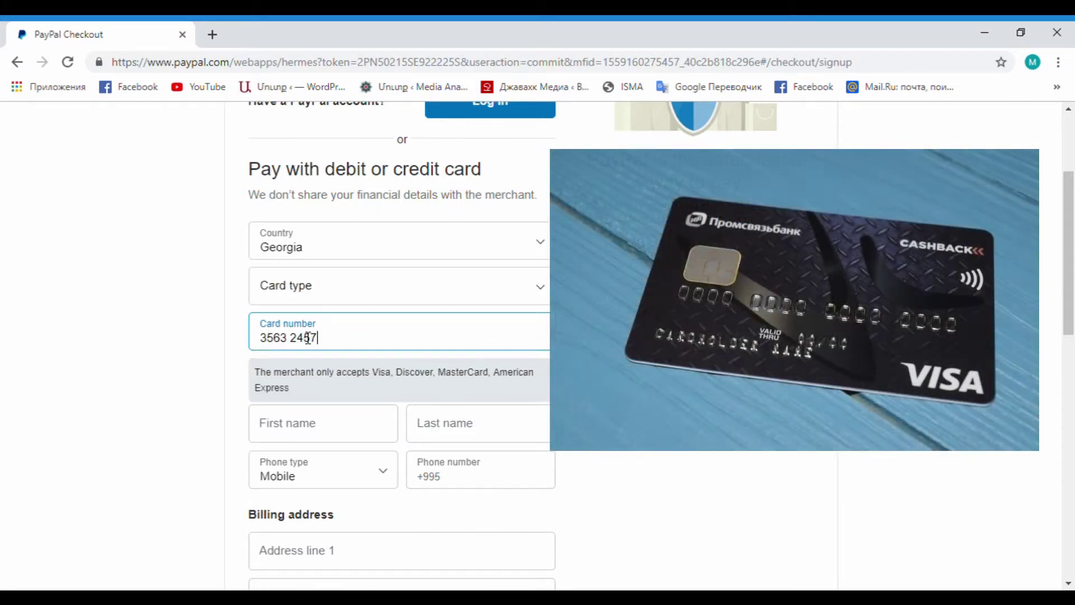
pyautogui.press('BackSpace')
pyautogui.press('BackSpace')
pyautogui.press('BackSpace')
pyautogui.press('BackSpace')
pyautogui.press('BackSpace')
pyautogui.press('BackSpace')
pyautogui.press('BackSpace')
pyautogui.press('BackSpace')
pyautogui.press('BackSpace')
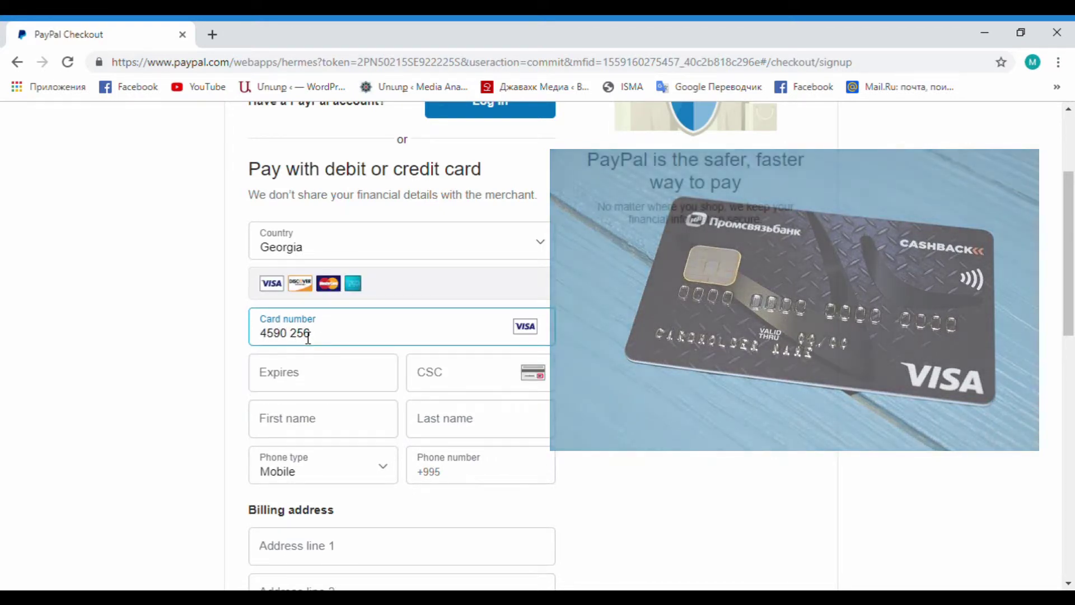
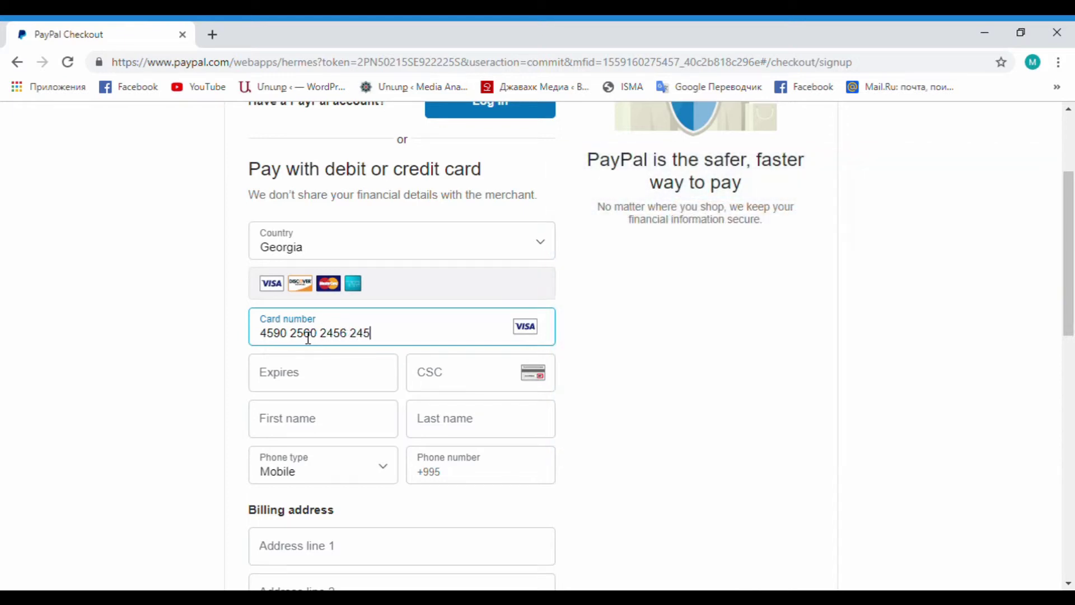
# Enter the card's expiry date and security code, fixing a mistyped code
pyautogui.click(306, 390)
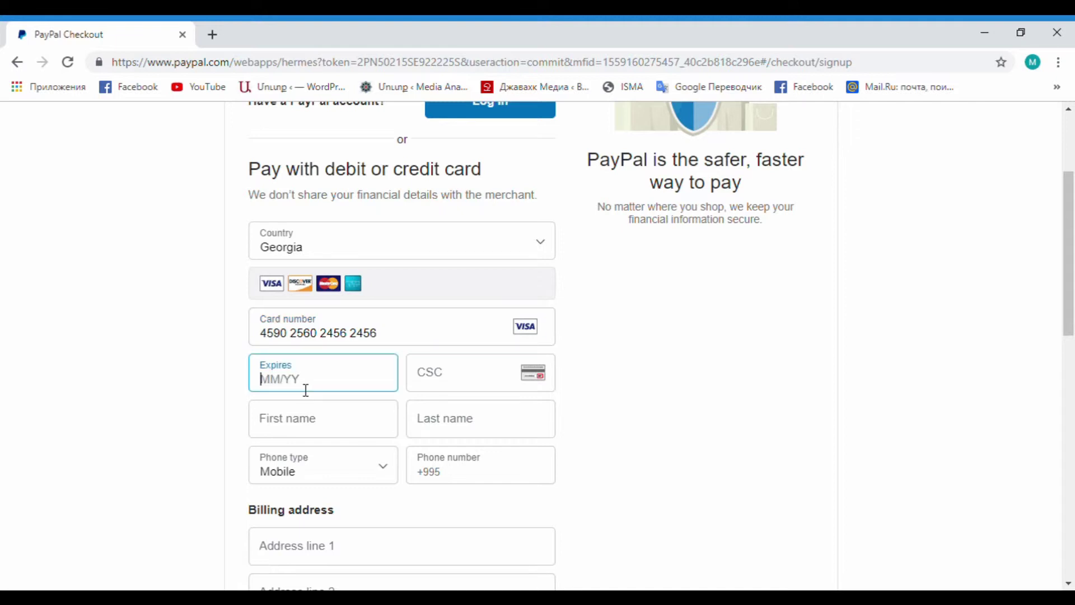
pyautogui.write('12/22')
pyautogui.click(448, 388)
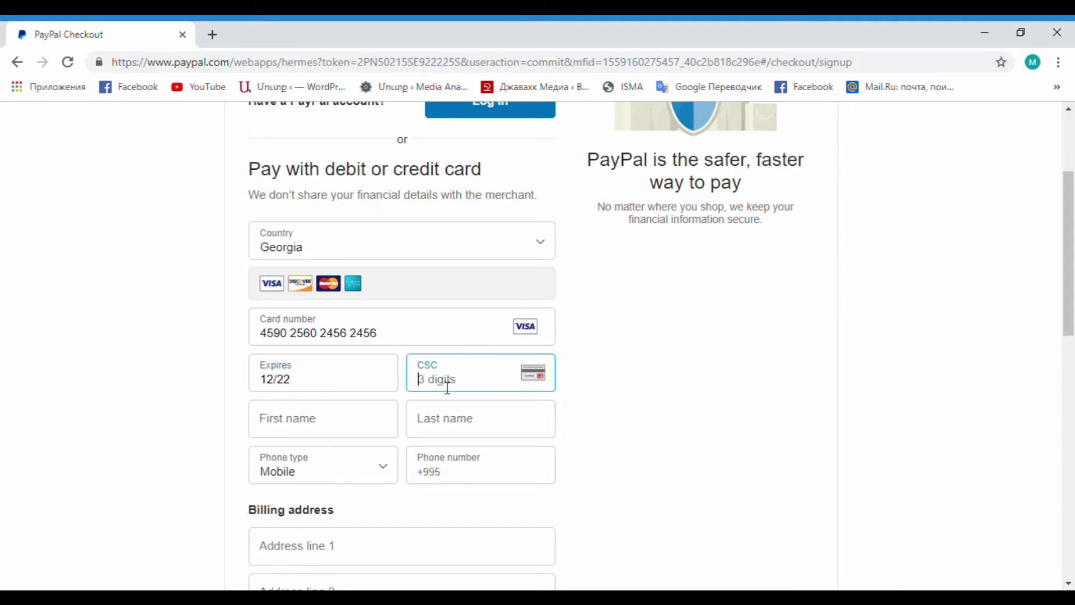
pyautogui.press('BackSpace')
pyautogui.press('BackSpace')
pyautogui.press('BackSpace')
pyautogui.click(356, 421)
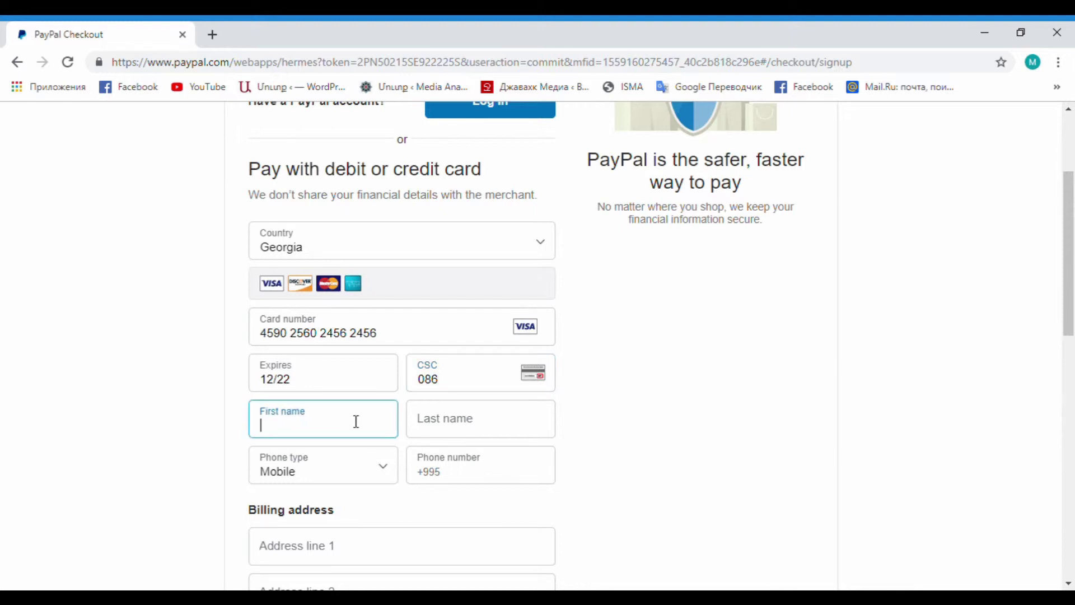
pyautogui.click(460, 437)
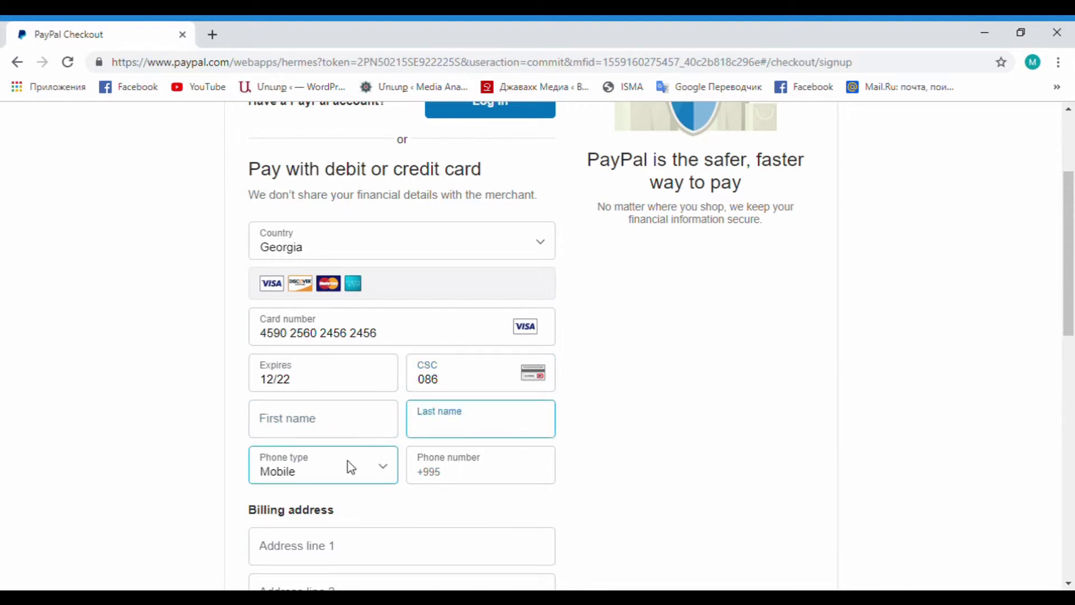
pyautogui.press('Tab')
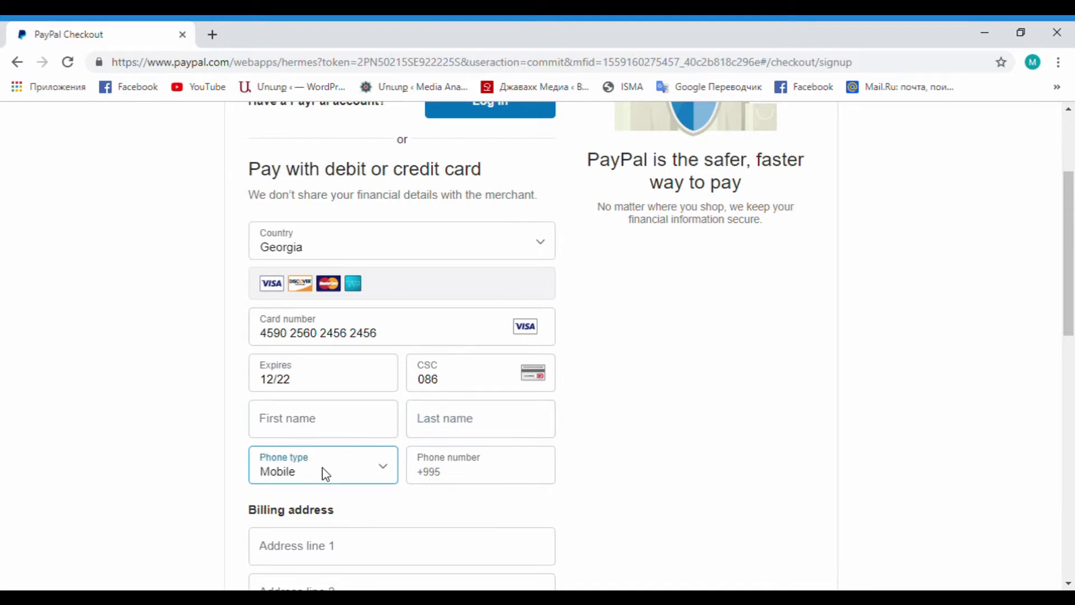
pyautogui.click(212, 456)
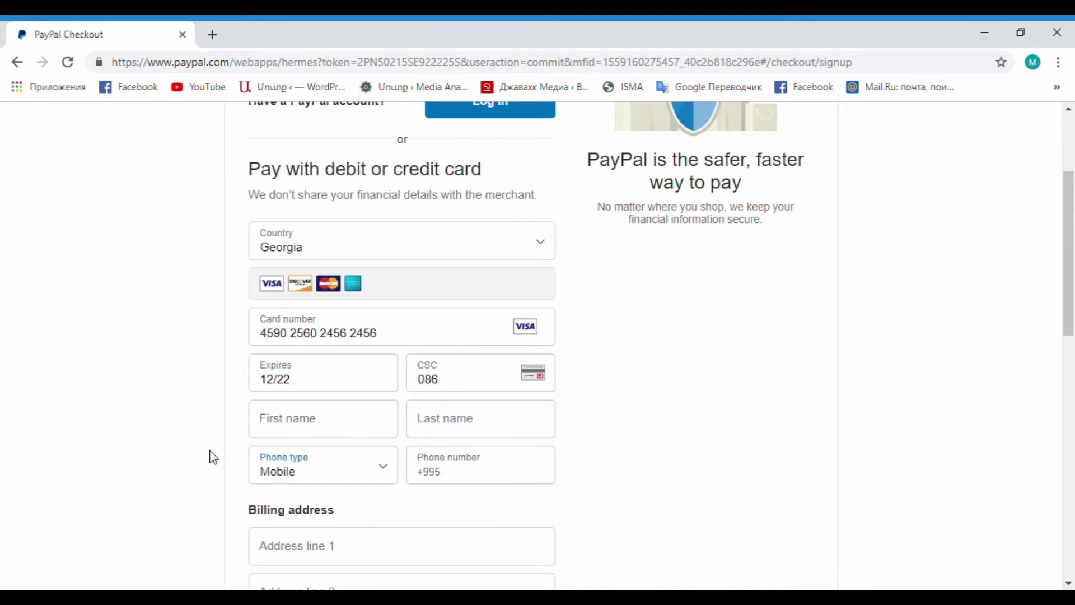
pyautogui.click(465, 475)
pyautogui.scroll(-3, 539, 476)
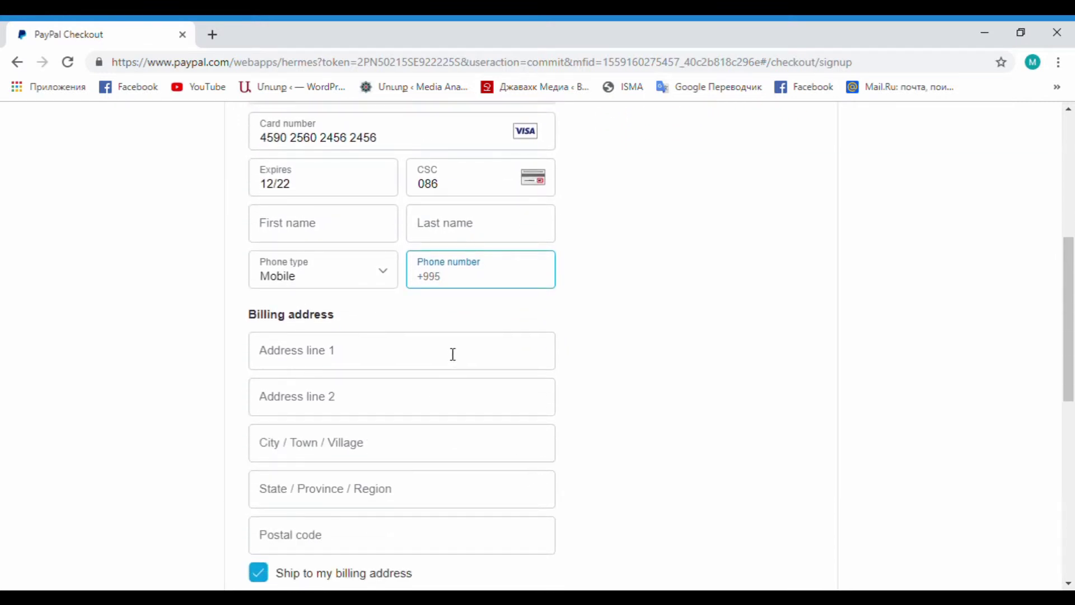
pyautogui.click(453, 354)
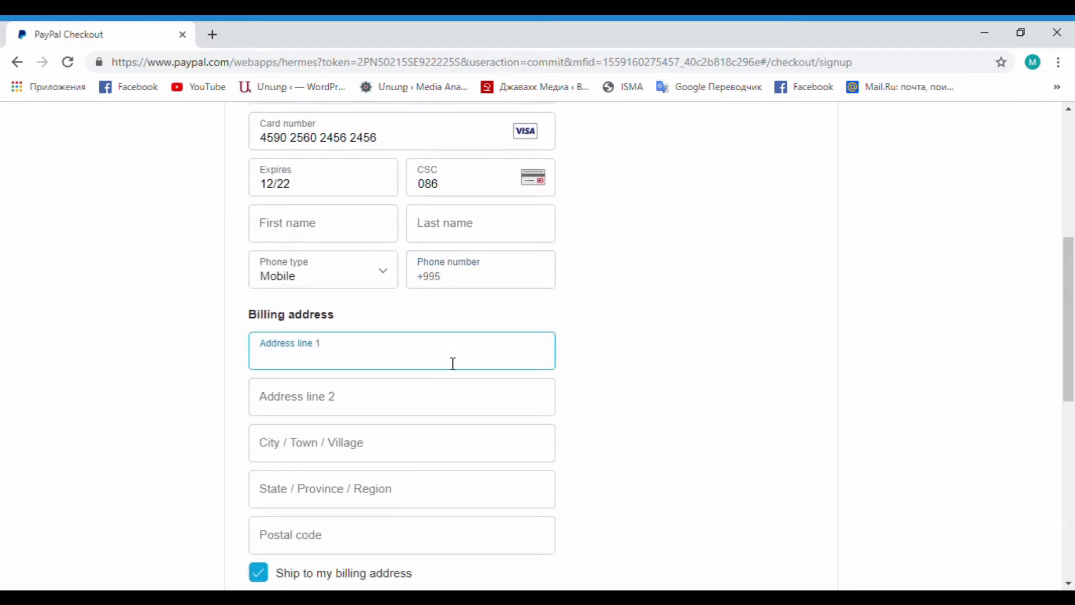
pyautogui.click(447, 409)
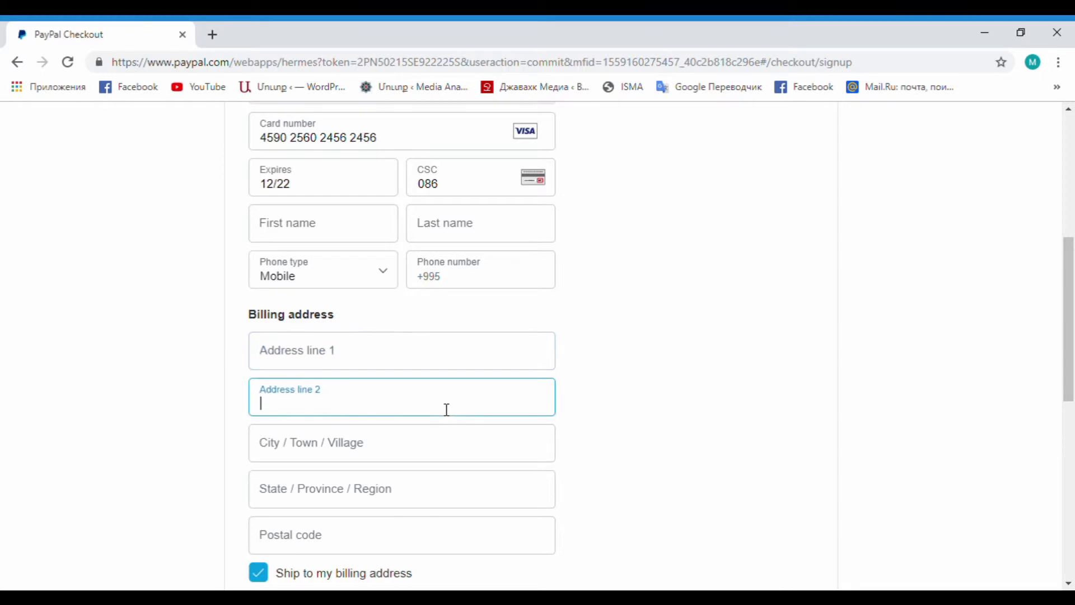
pyautogui.click(448, 461)
pyautogui.scroll(-1, 448, 461)
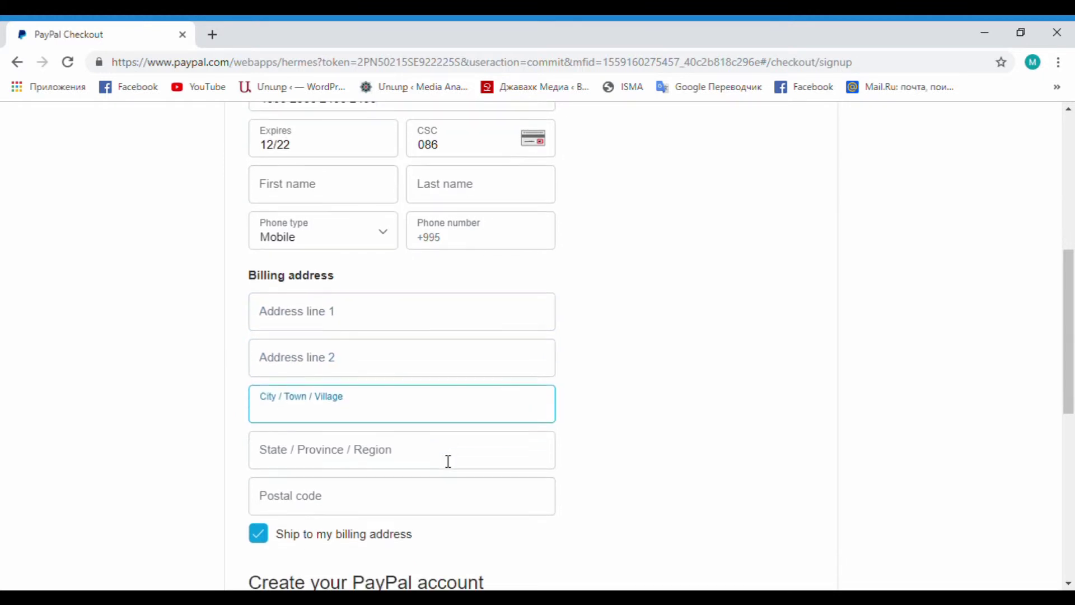
pyautogui.click(448, 461)
pyautogui.scroll(-2, 448, 461)
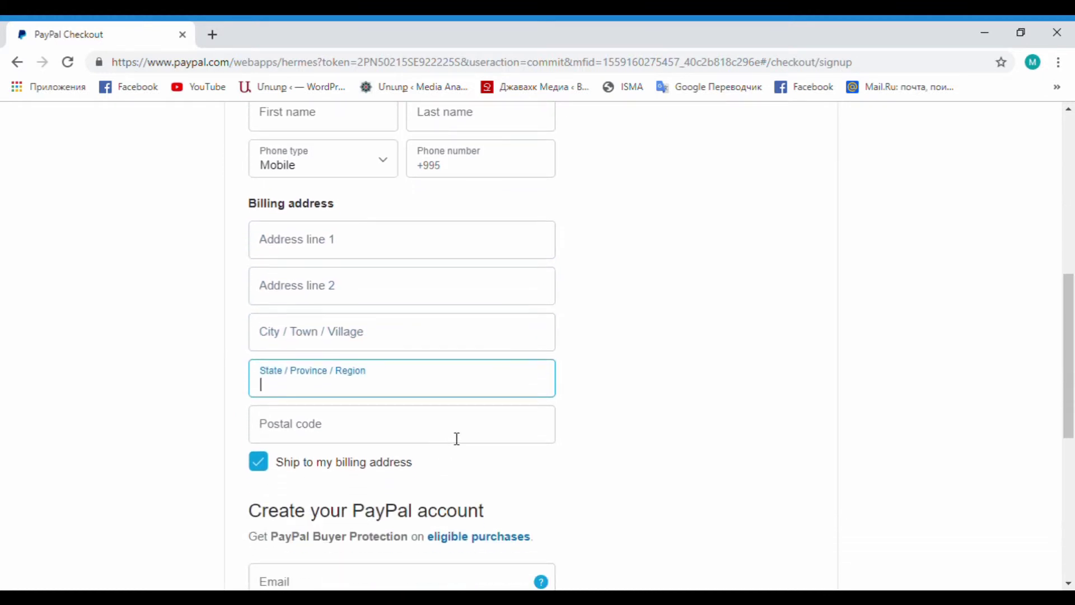
pyautogui.click(456, 439)
pyautogui.scroll(-2, 458, 437)
pyautogui.scroll(1, 458, 438)
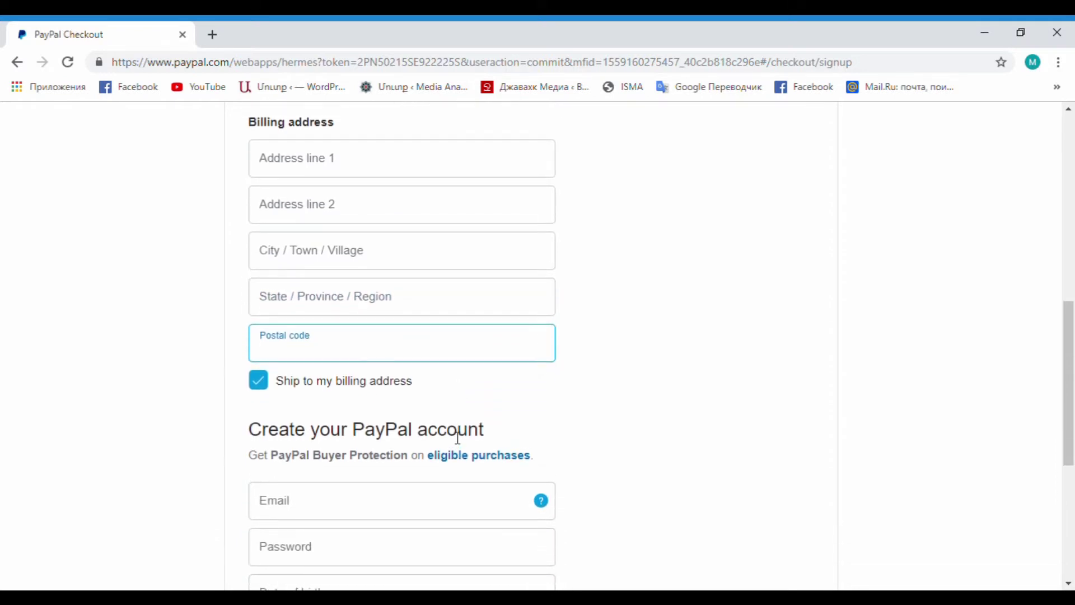
pyautogui.scroll(-3, 457, 438)
pyautogui.scroll(-2, 458, 438)
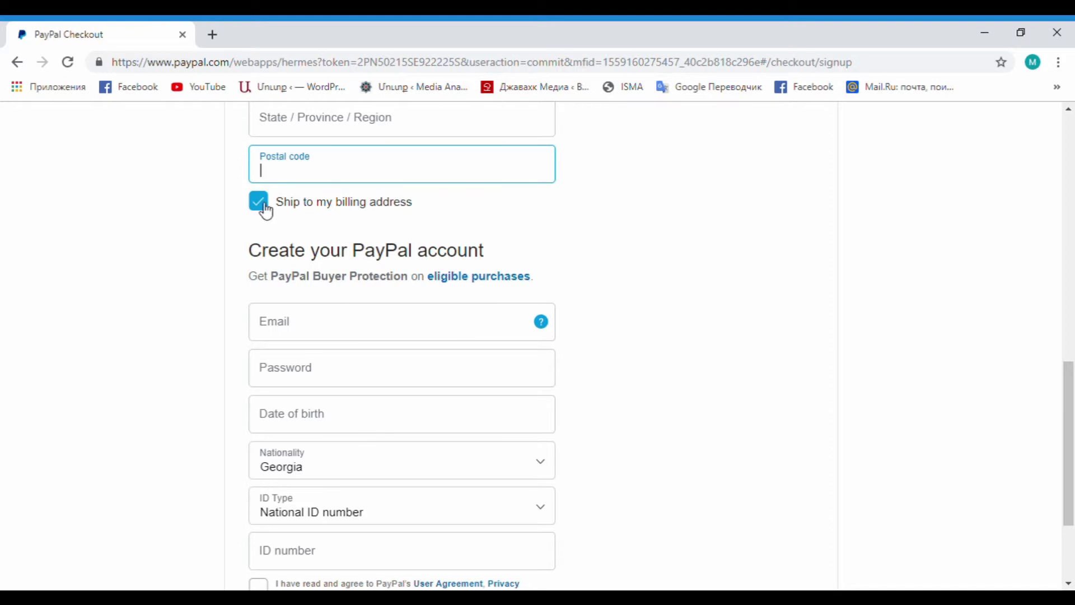
# In PayPal's sign-up section, pick Réunion for nationality and tick the User Agreement consent box
pyautogui.click(394, 321)
pyautogui.click(384, 379)
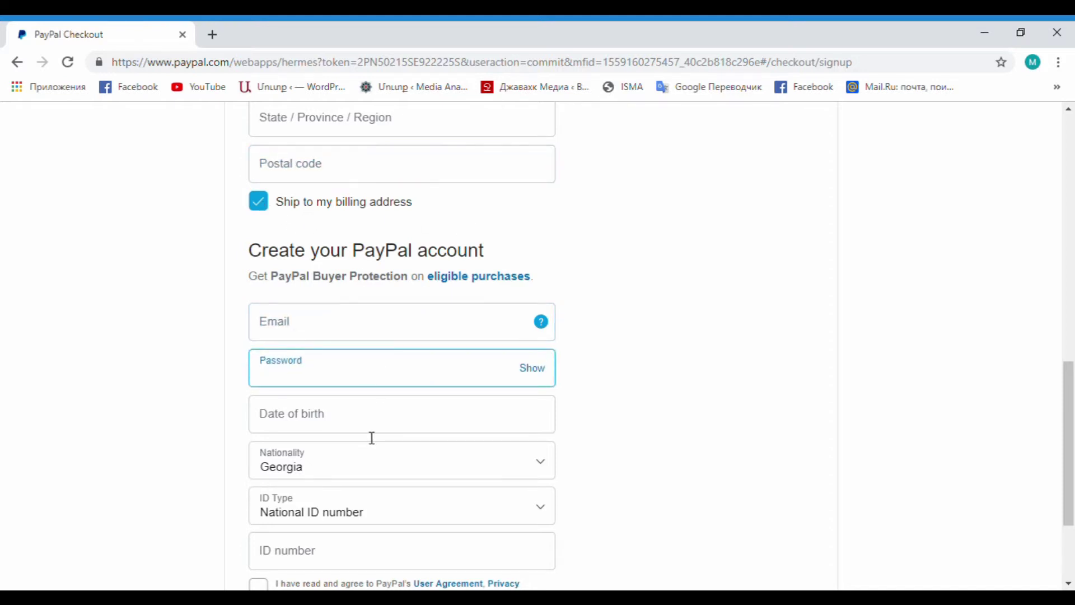
pyautogui.press('Tab')
pyautogui.press('Tab')
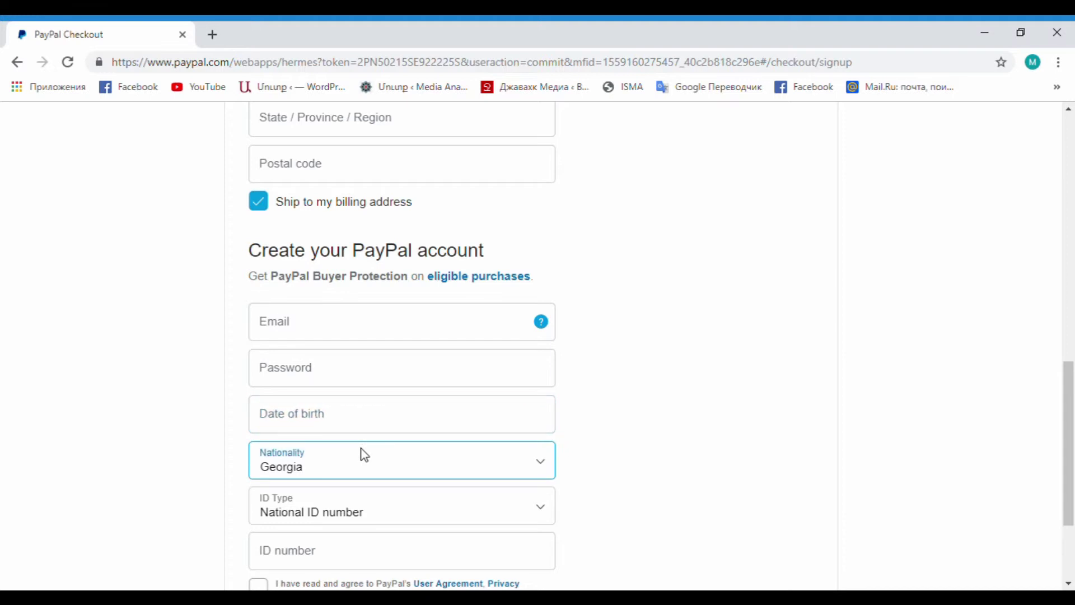
pyautogui.click(271, 470)
pyautogui.press('r')
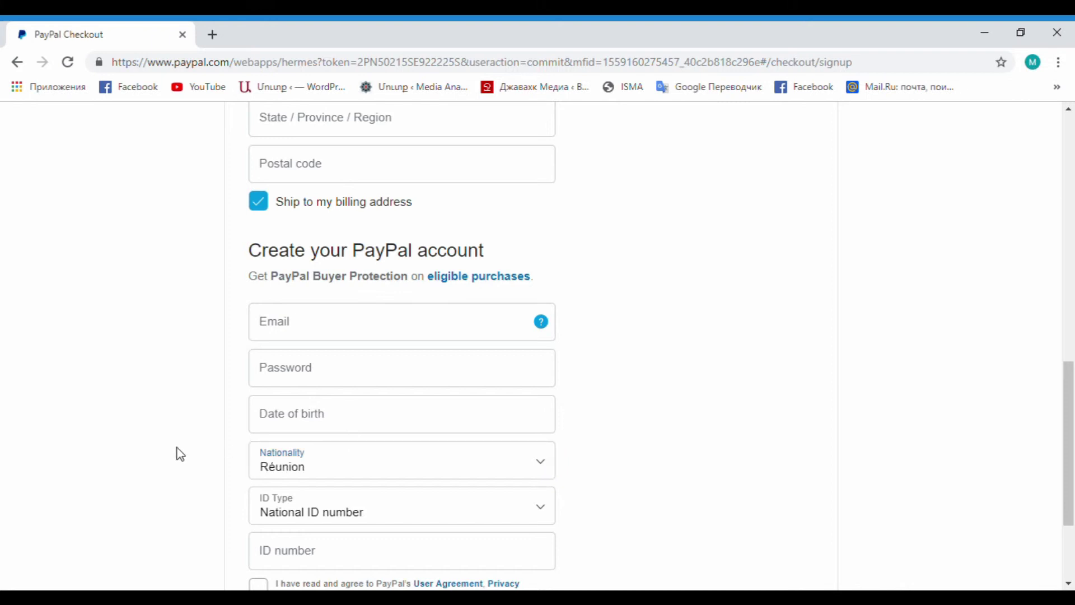
pyautogui.scroll(-1, 179, 454)
pyautogui.scroll(-1, 179, 454)
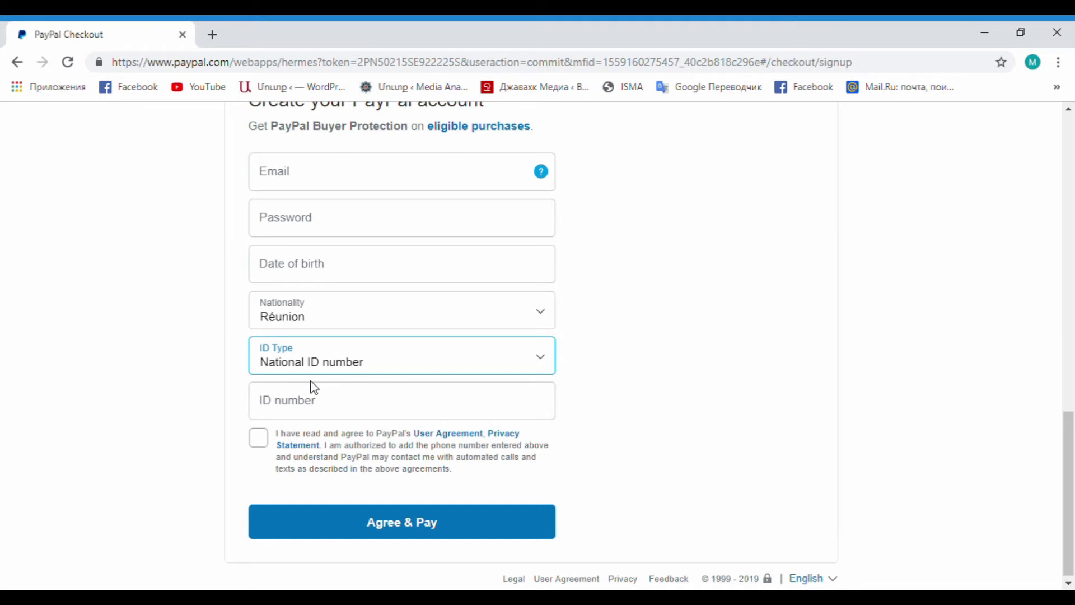
pyautogui.click(224, 387)
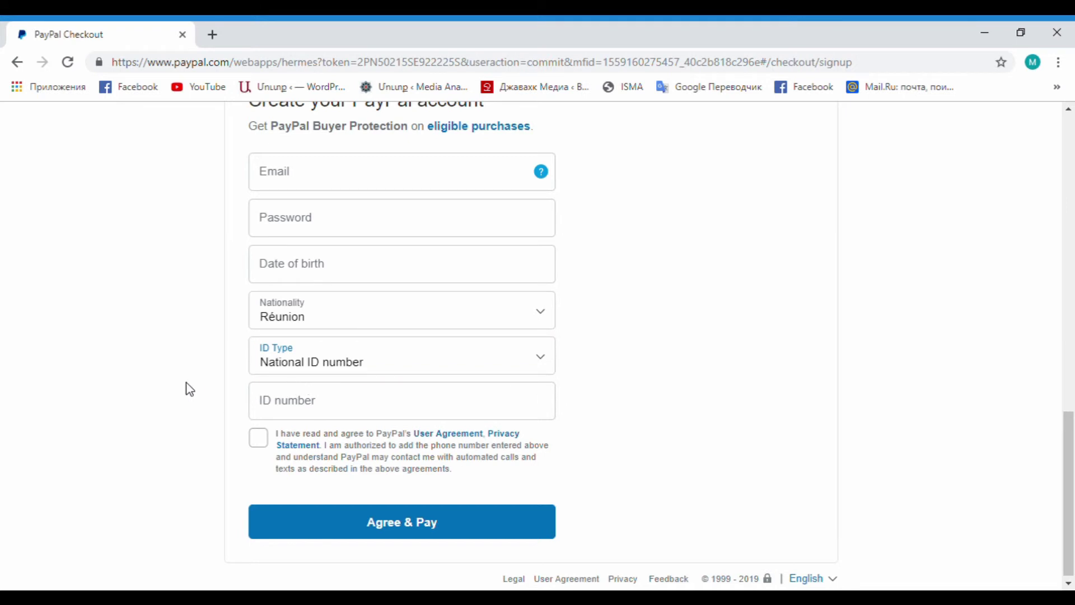
pyautogui.click(303, 412)
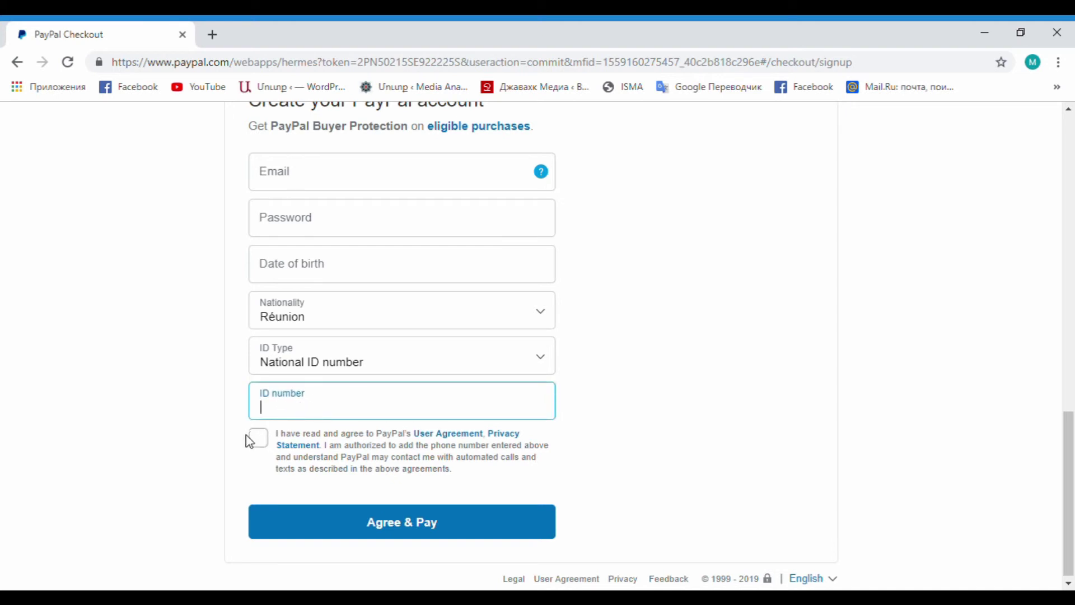
pyautogui.click(266, 447)
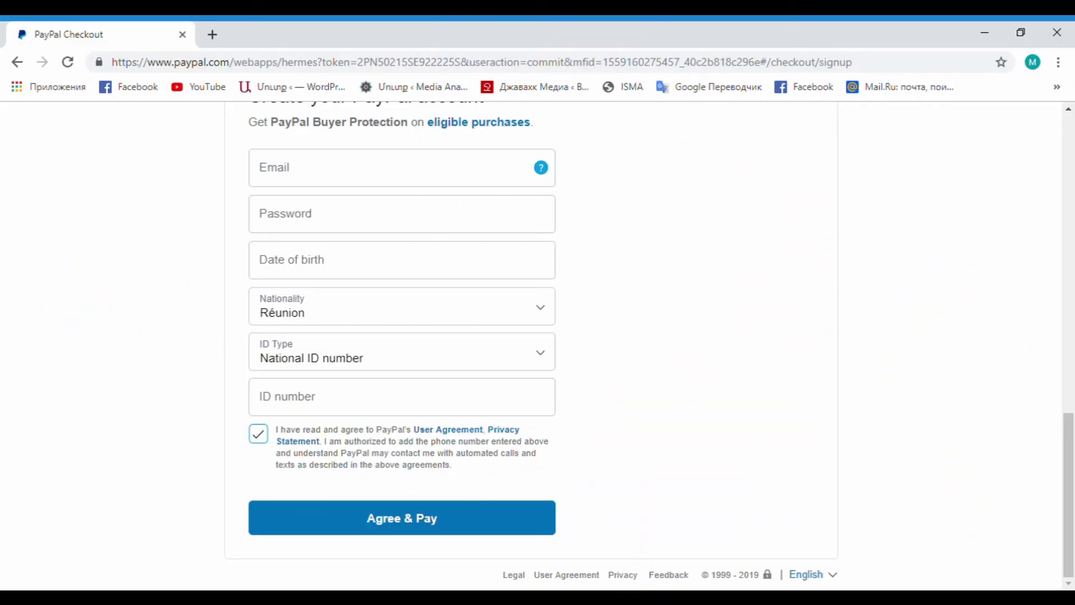
# Go back to the Armenians Javakheti campaign page and open its Contributors list
pyautogui.click(18, 62)
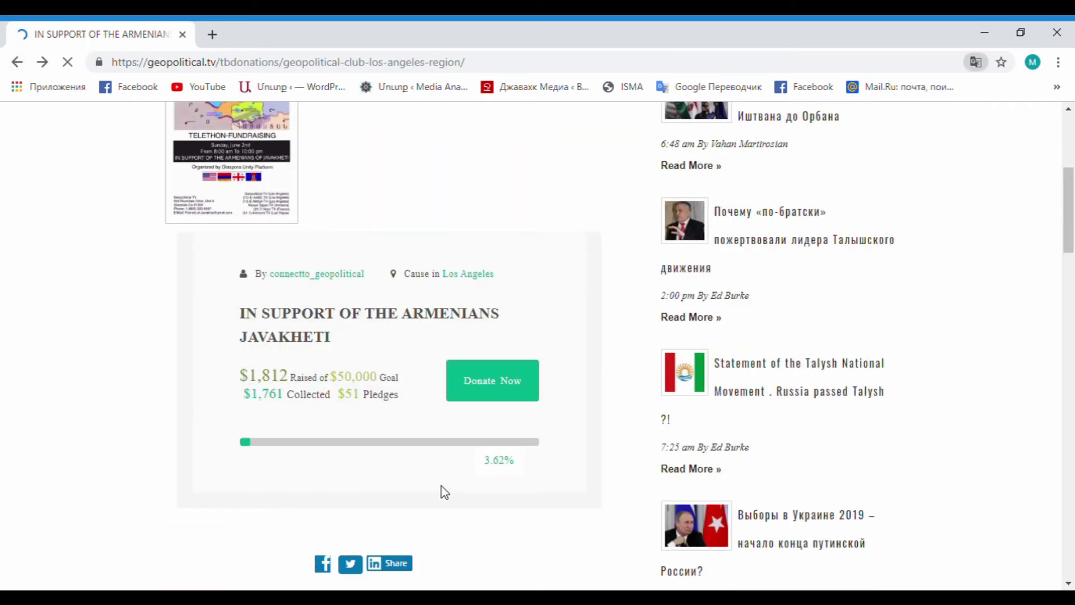
pyautogui.scroll(-3, 464, 447)
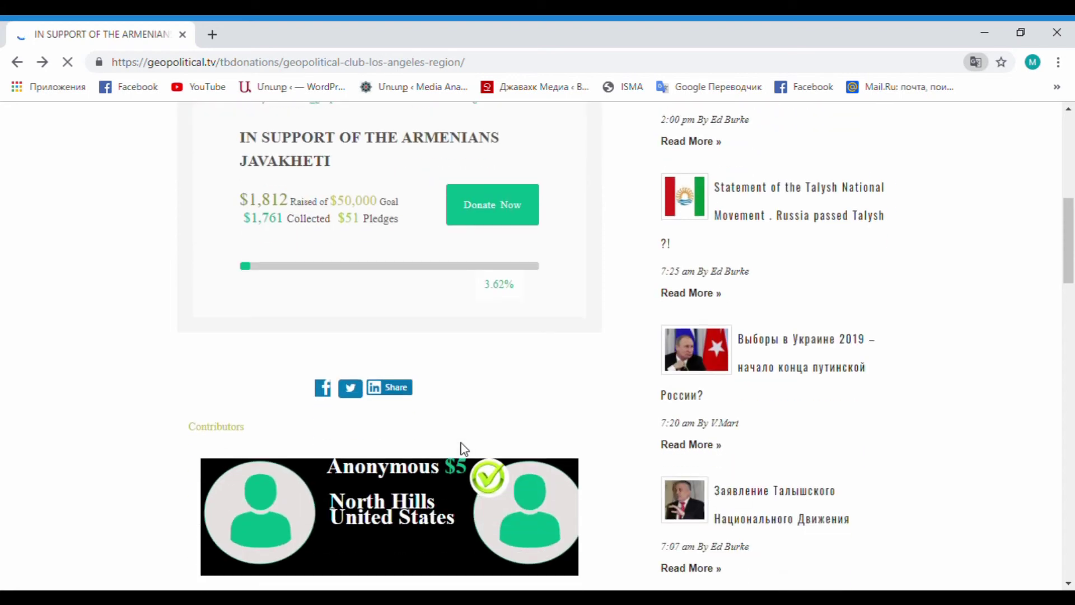
pyautogui.scroll(-2, 463, 448)
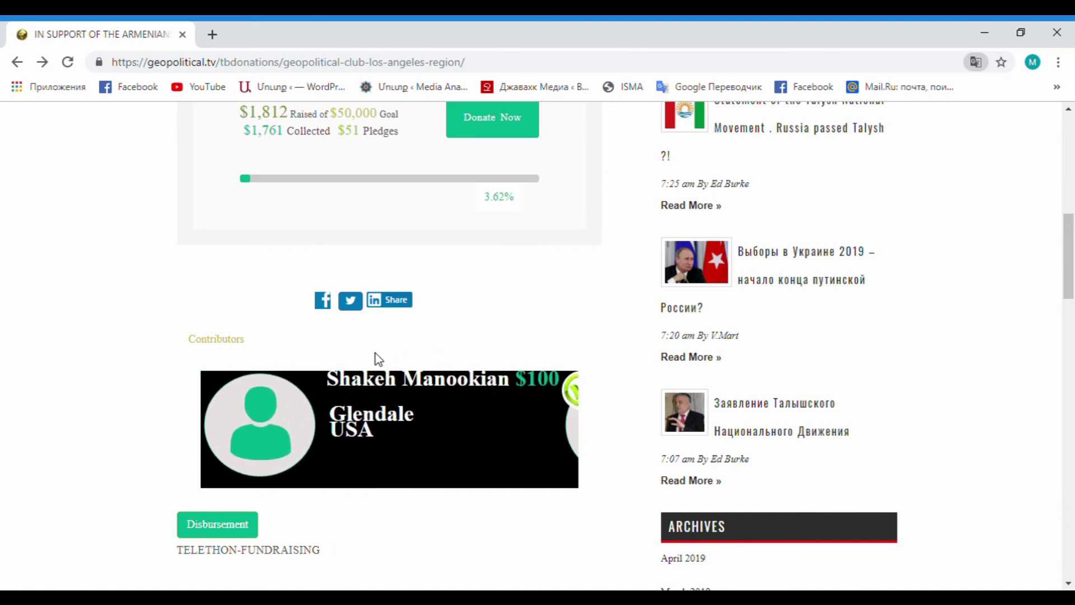
pyautogui.scroll(1, 374, 357)
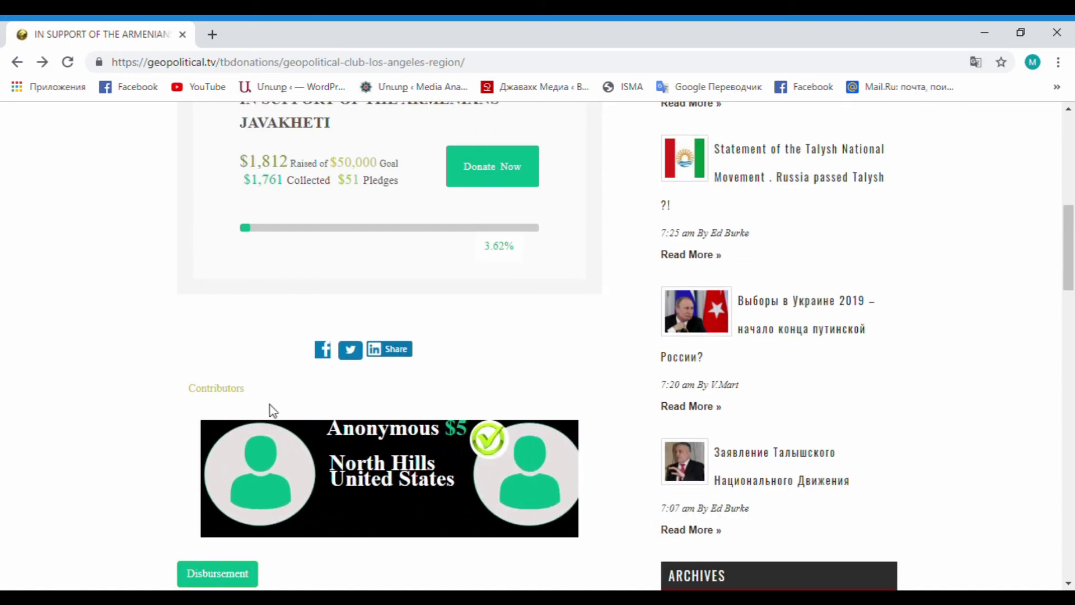
pyautogui.click(215, 390)
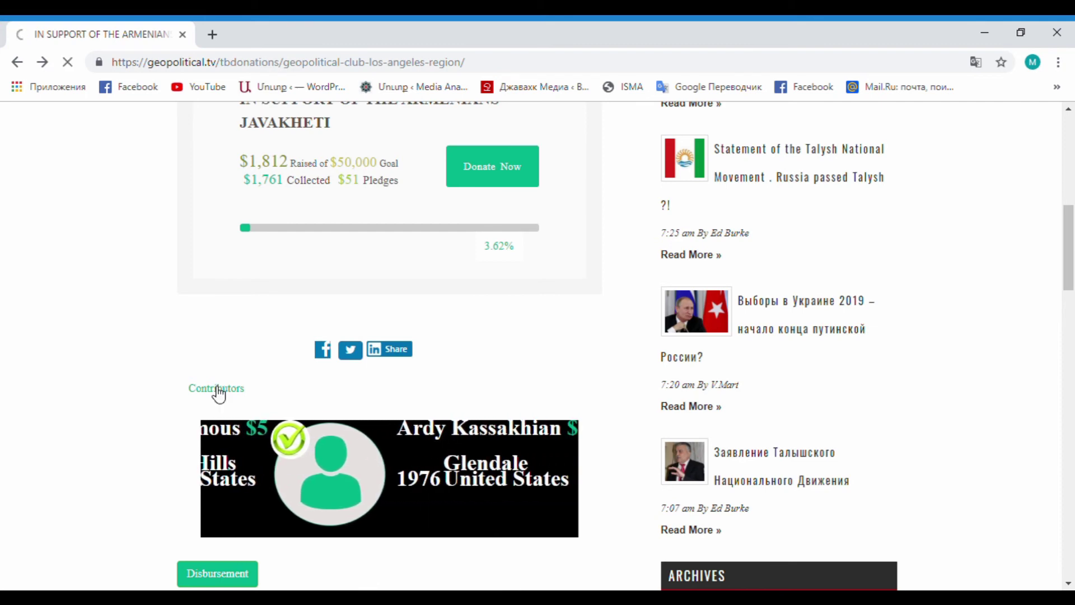